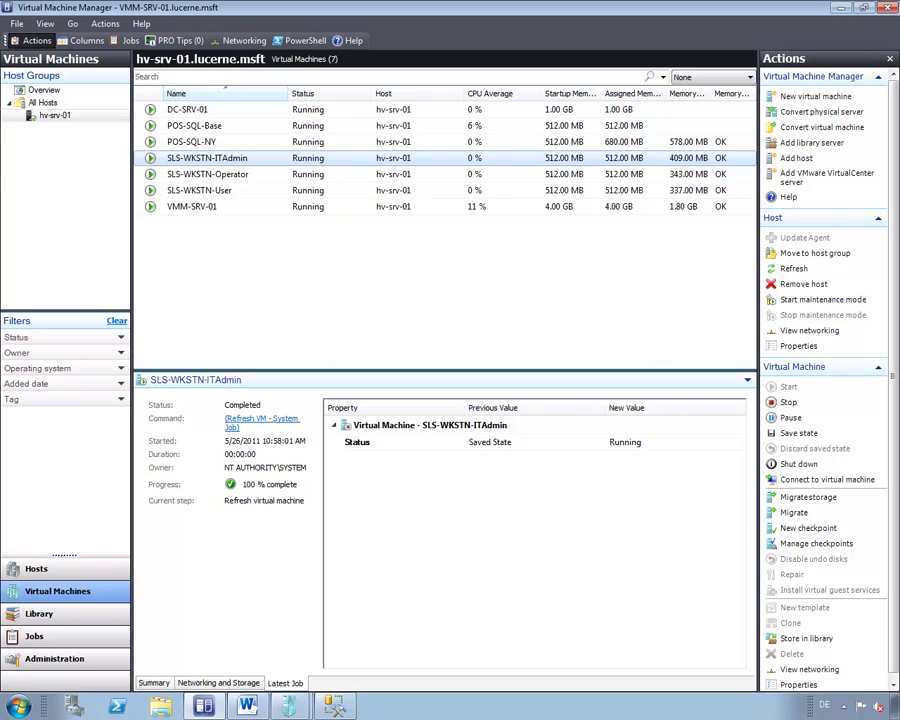
# Connect to the SLS-WKSTN-ITAdmin console and launch Internet Explorer inside the guest.
pyautogui.click(62, 614)
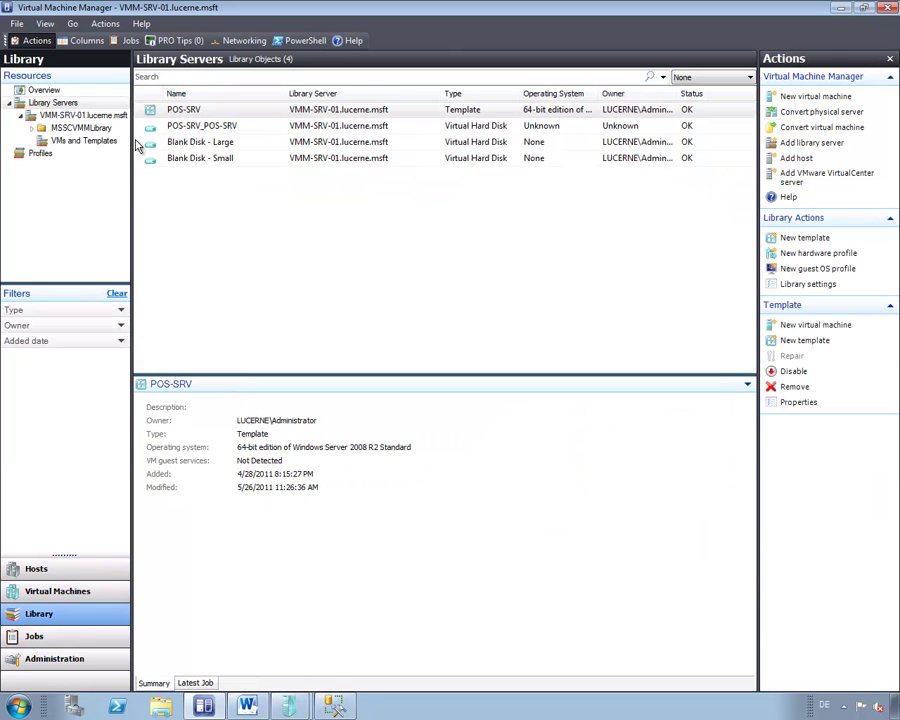
pyautogui.click(66, 595)
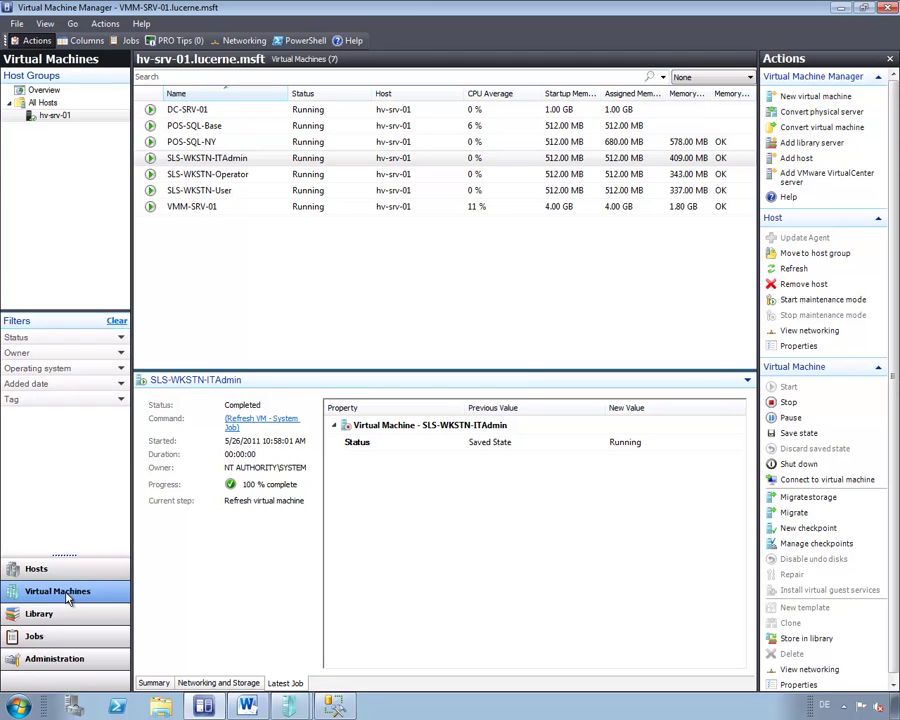
pyautogui.rightClick(211, 158)
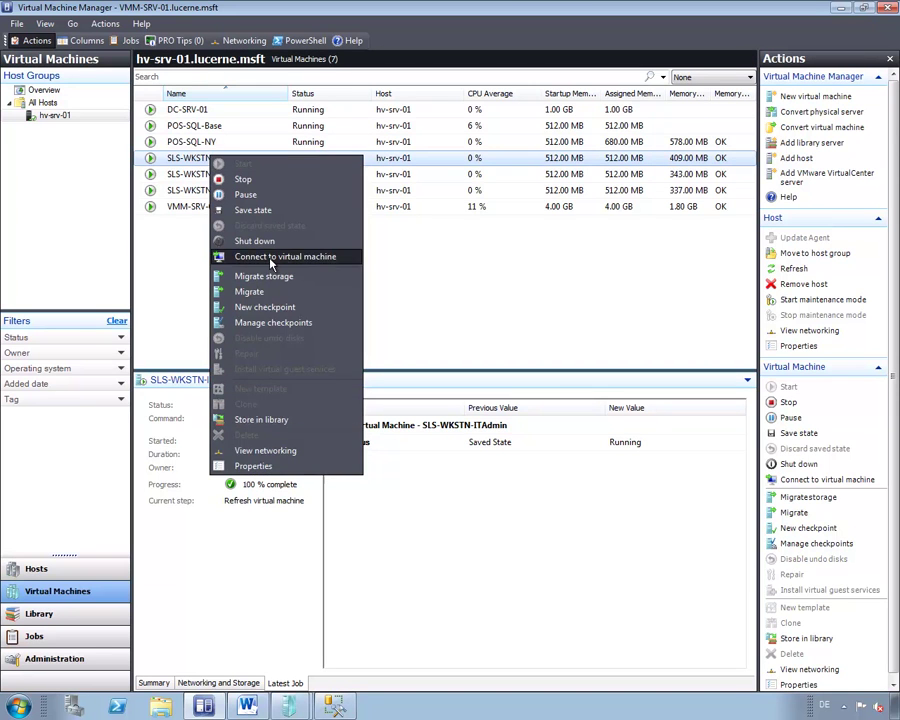
pyautogui.click(269, 257)
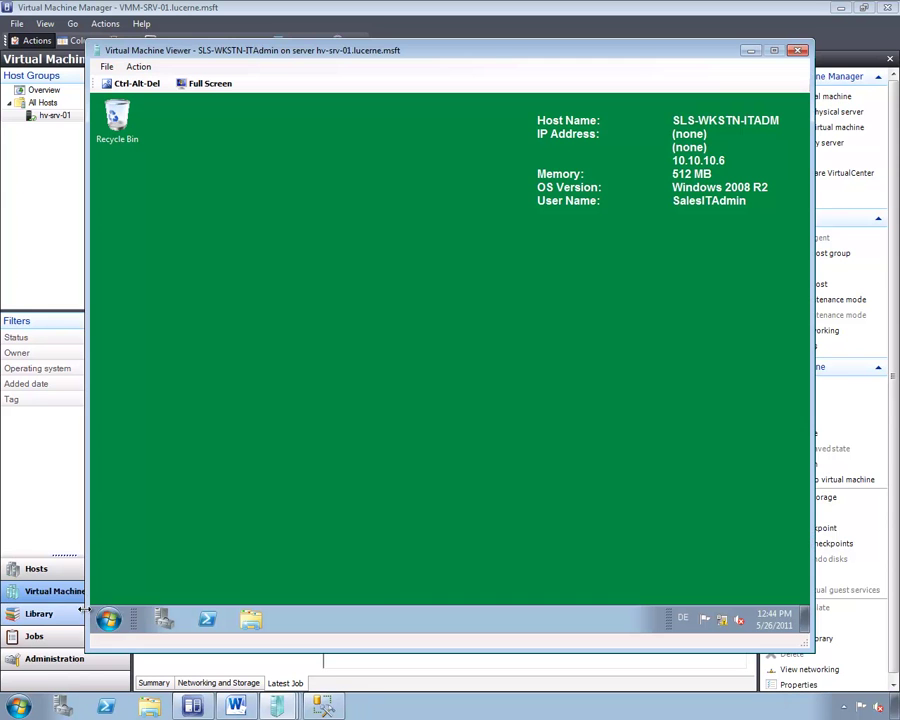
pyautogui.click(108, 619)
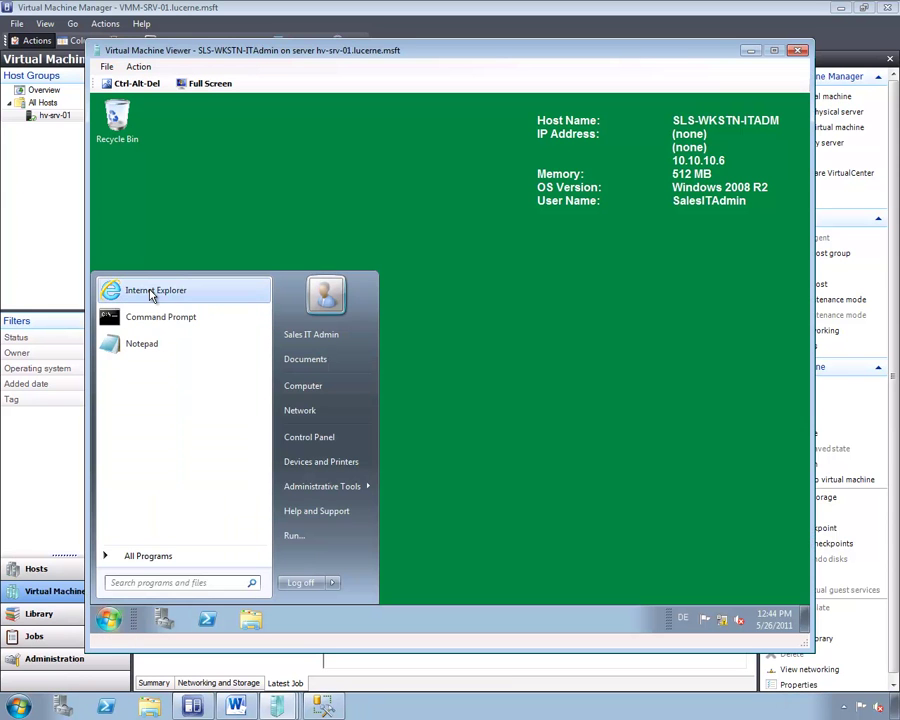
pyautogui.click(152, 292)
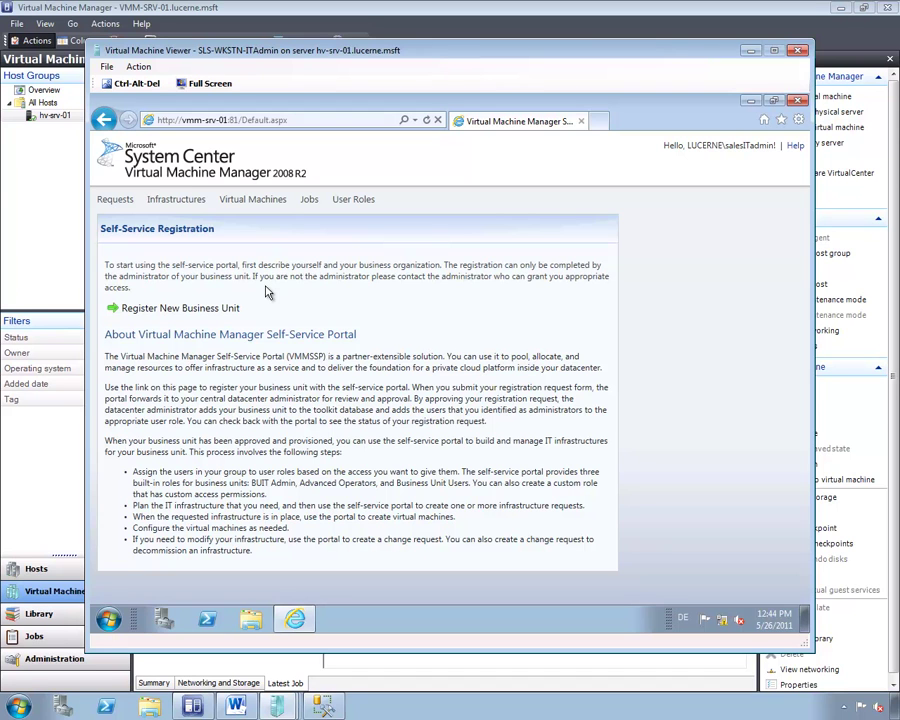
# Start a new business unit registration named Sales Europe with code 1235.
pyautogui.click(191, 311)
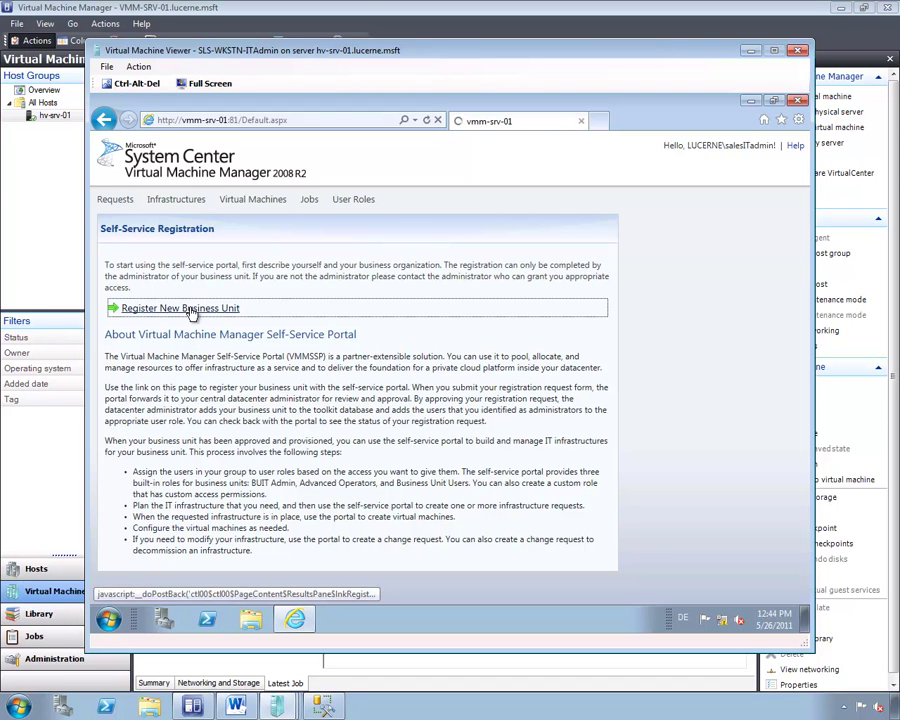
pyautogui.click(174, 279)
pyautogui.write('Sales Europe')
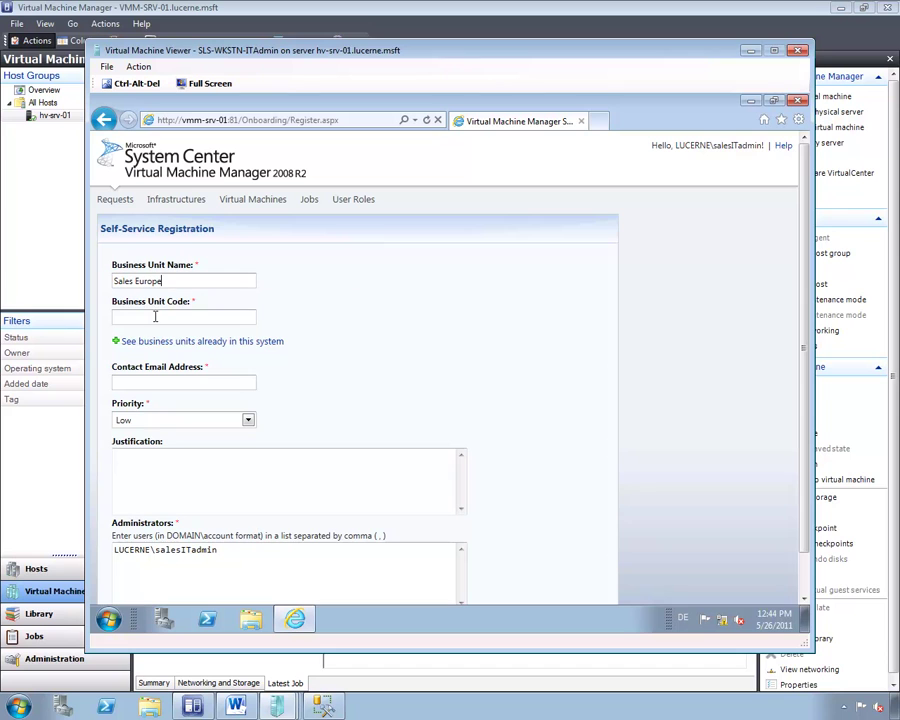
pyautogui.click(155, 317)
pyautogui.write('1235')
pyautogui.click(207, 382)
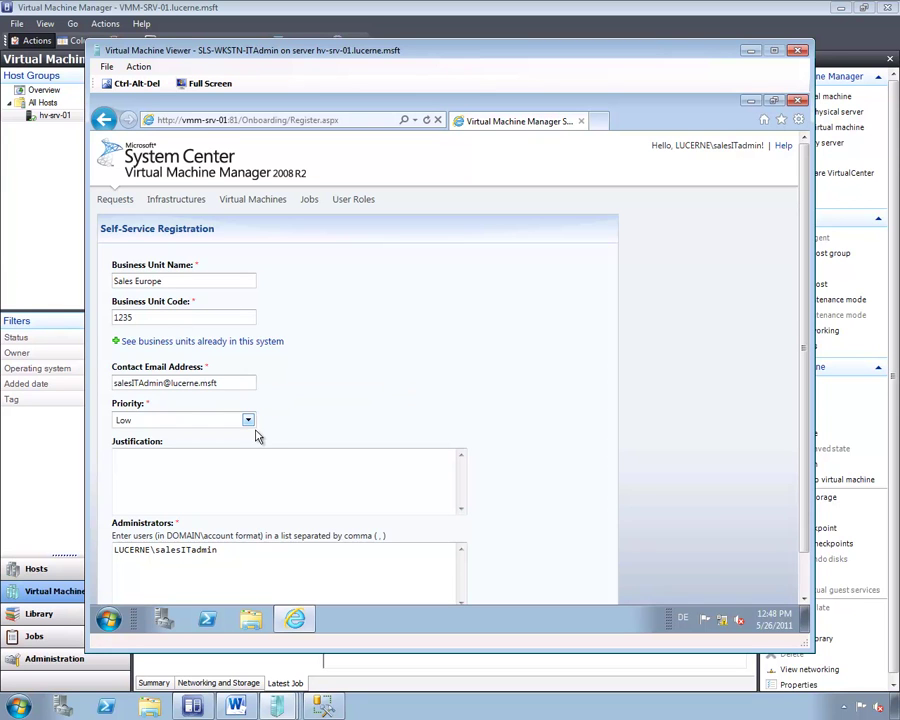
# Set priority to High and enter justification 'Brauche Infrastruktur für Geschäfte in Europa'.
pyautogui.click(254, 421)
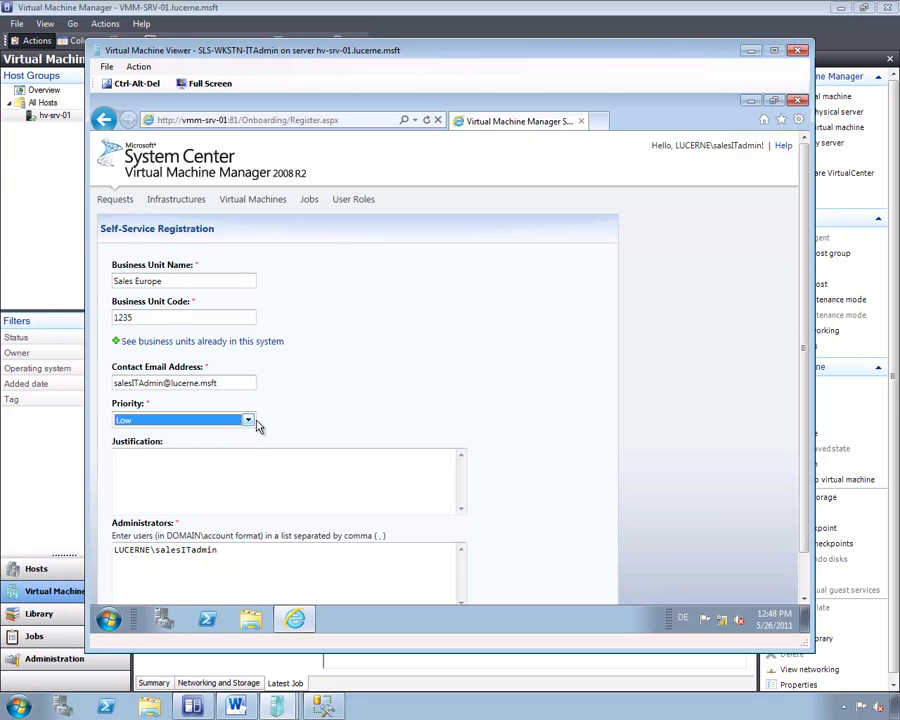
pyautogui.click(250, 421)
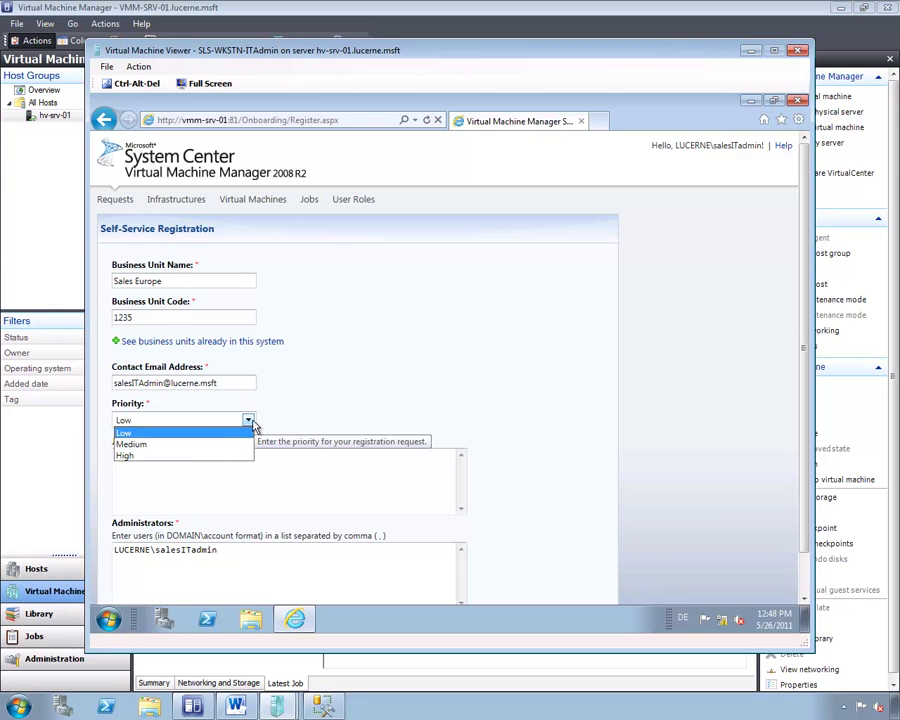
pyautogui.click(203, 457)
pyautogui.click(237, 459)
pyautogui.write('Brauche Infrastruktur für Geschäfte in Europe')
pyautogui.press('BackSpace')
pyautogui.write('a')
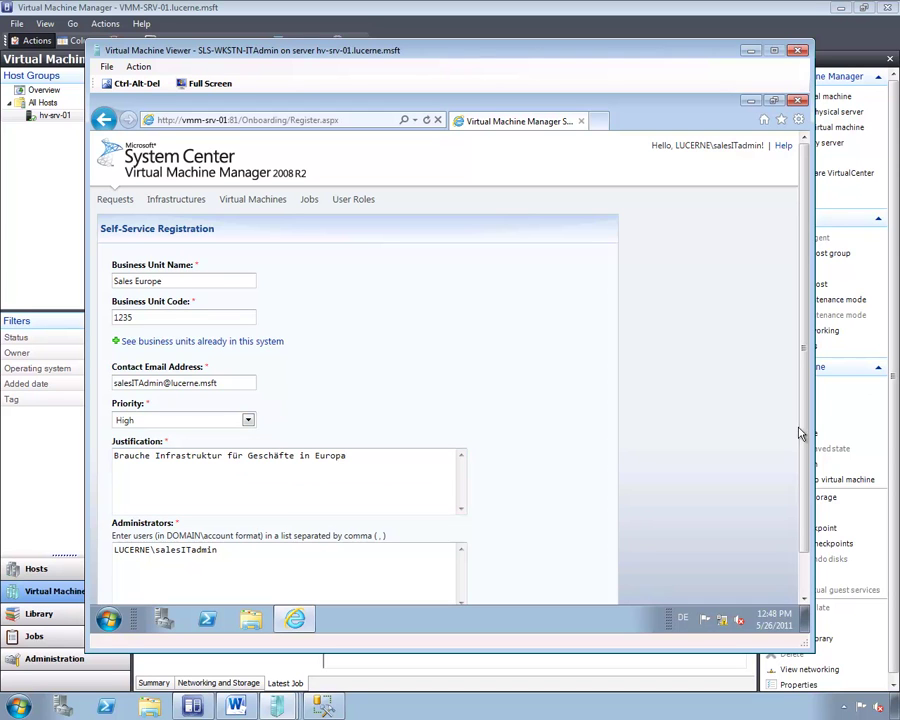
pyautogui.moveTo(803, 464); pyautogui.dragTo(650, 544)
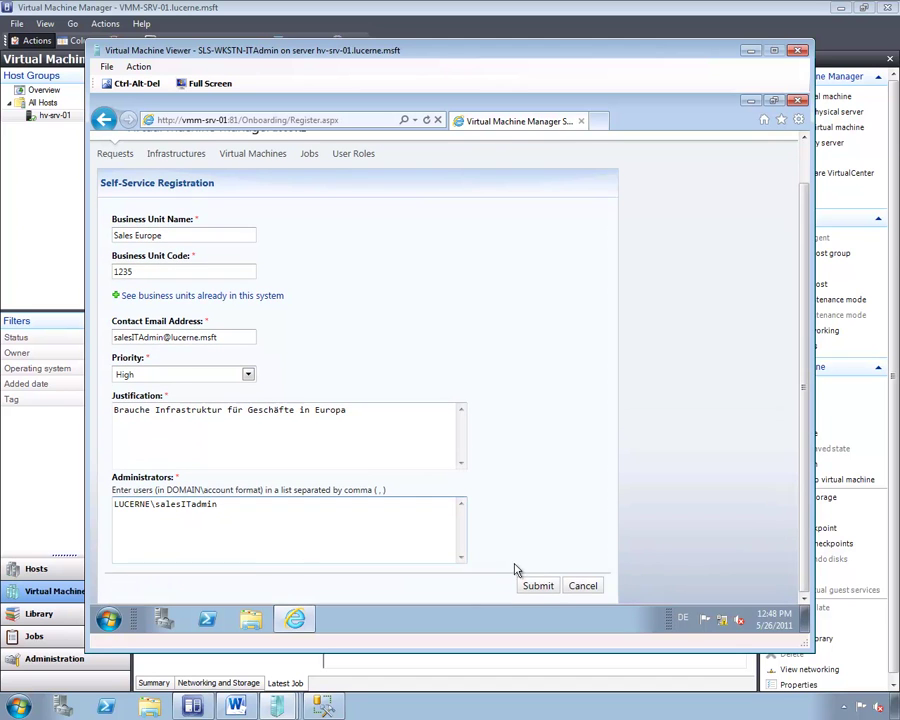
# Submit the Sales Europe registration so it is recorded as request OR2.
pyautogui.click(538, 592)
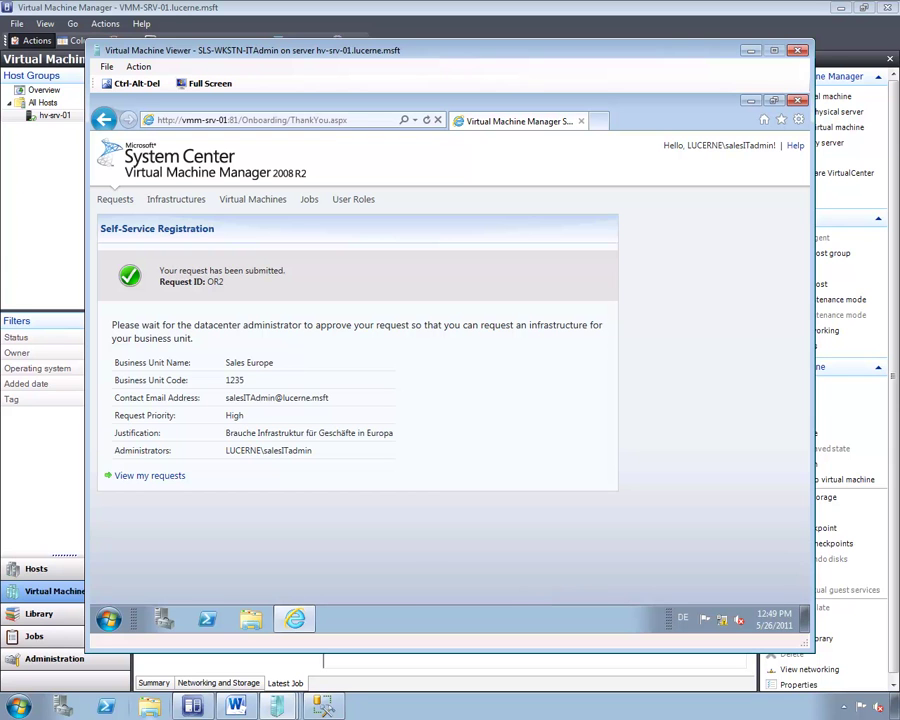
pyautogui.click(18, 706)
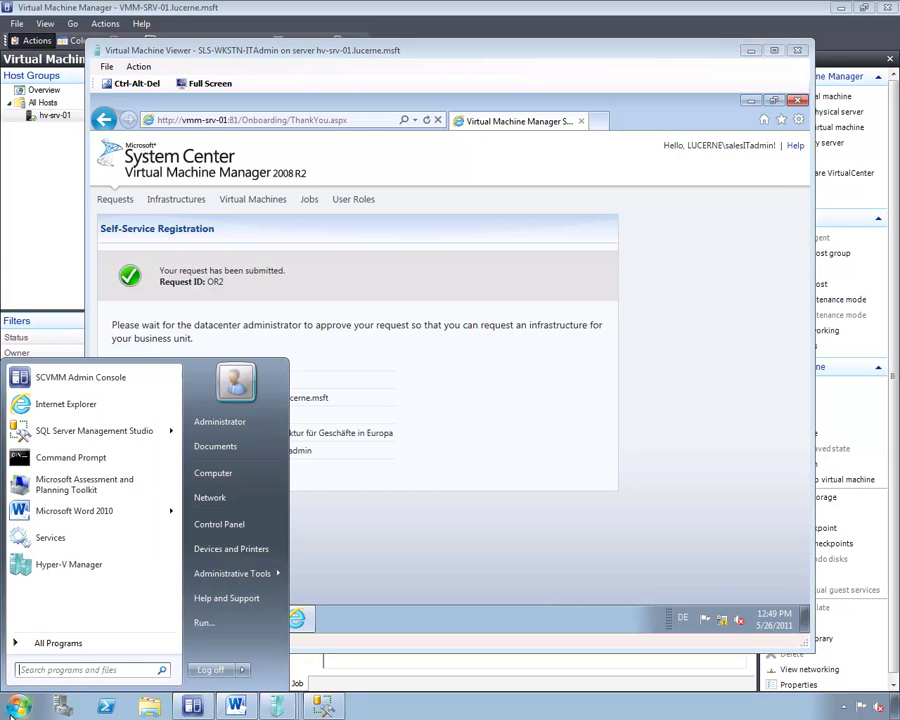
# On the host, approve request OR2 under All Business Units with comment OK.
pyautogui.click(66, 406)
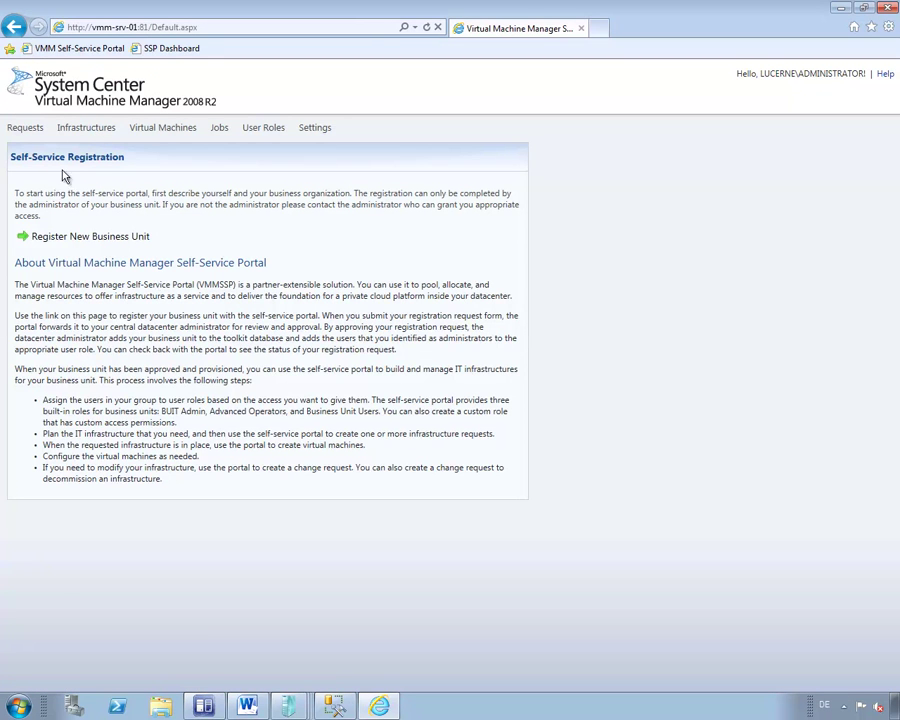
pyautogui.click(30, 129)
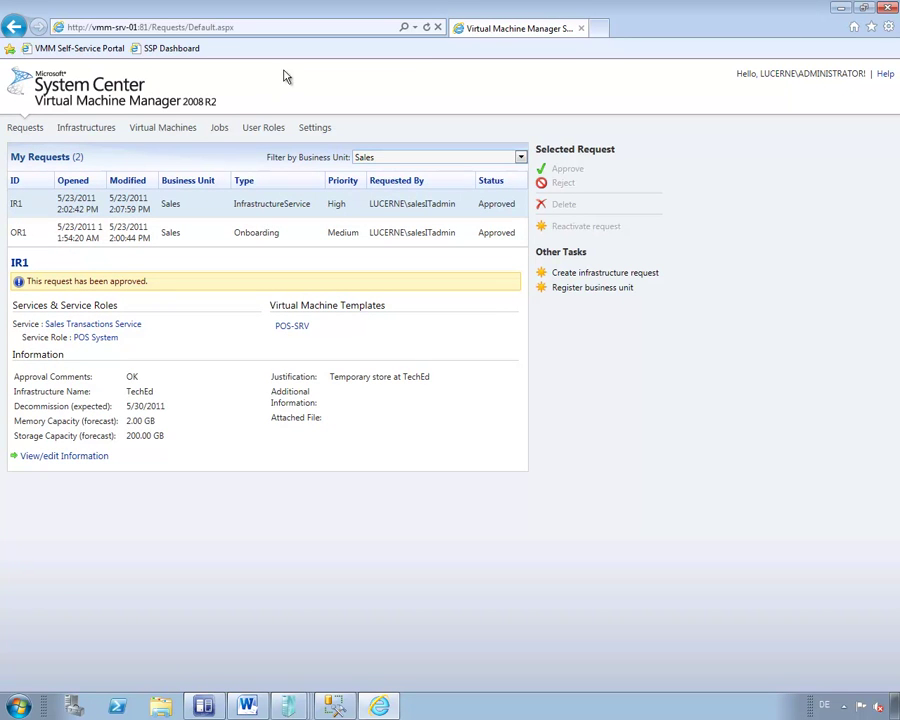
pyautogui.click(376, 158)
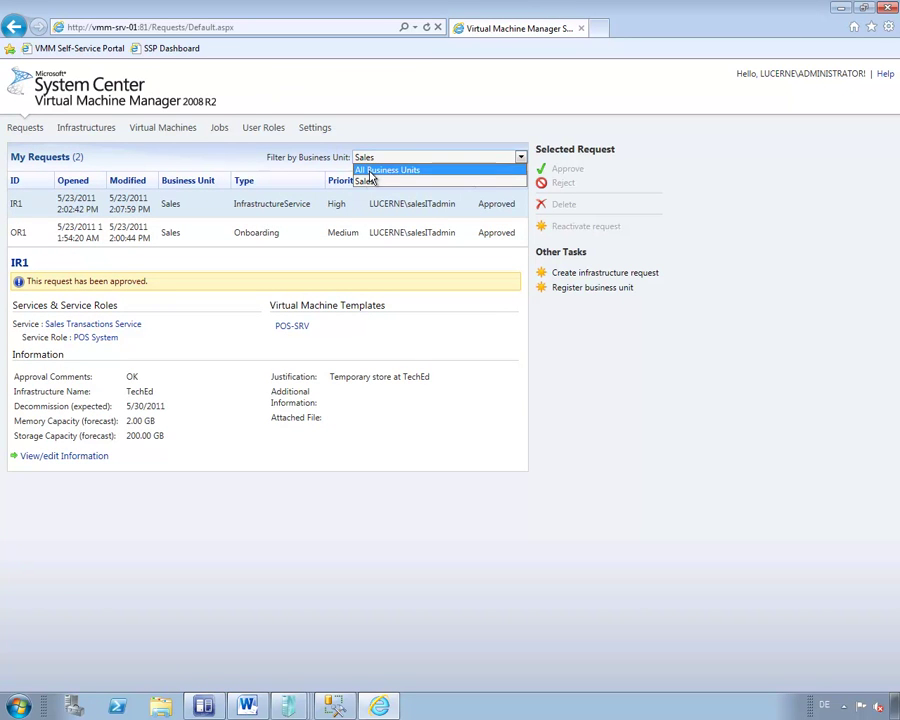
pyautogui.click(387, 170)
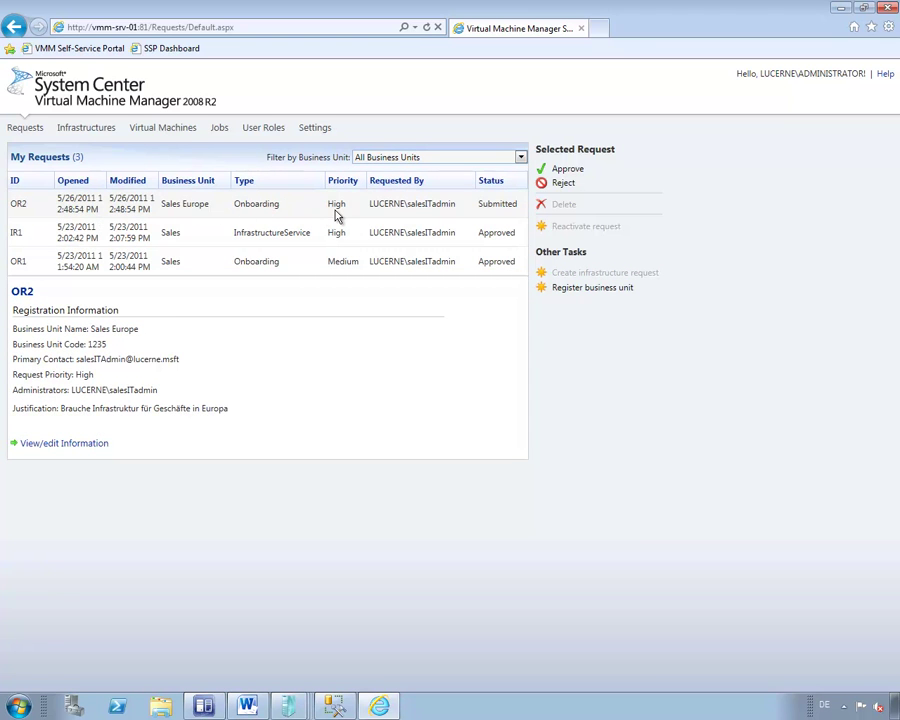
pyautogui.click(567, 170)
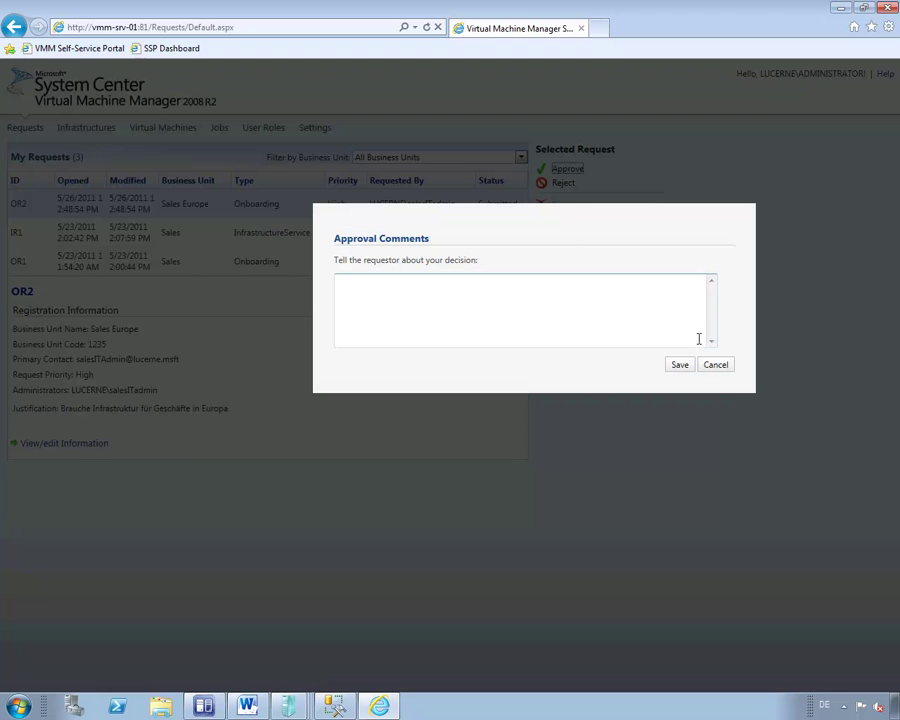
pyautogui.write('OK')
pyautogui.click(679, 364)
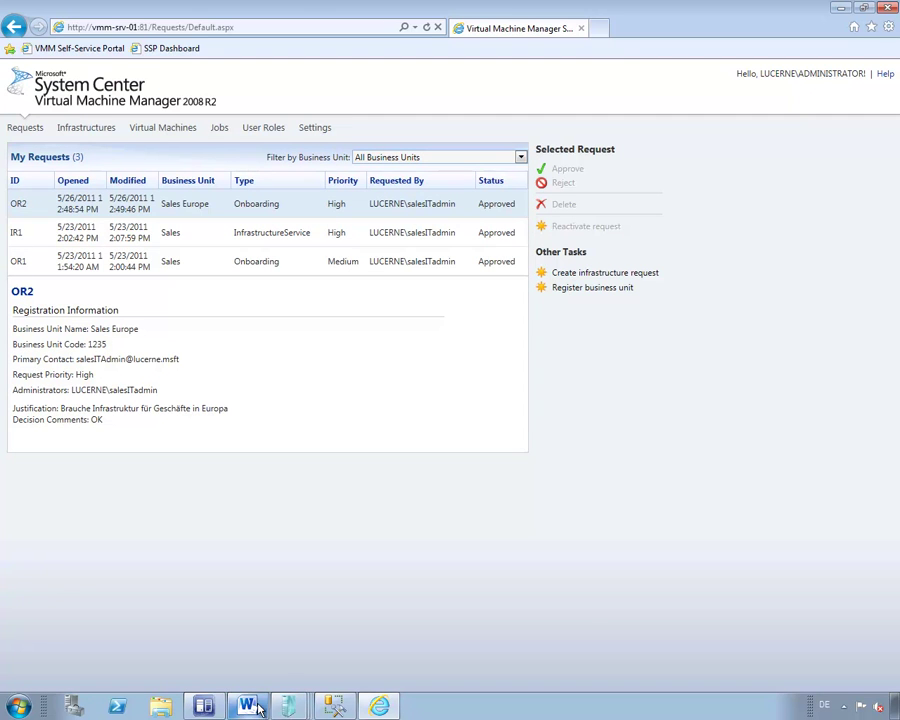
# Back in the workstation session, filter the Requests list to Sales Europe.
pyautogui.moveTo(286, 706)
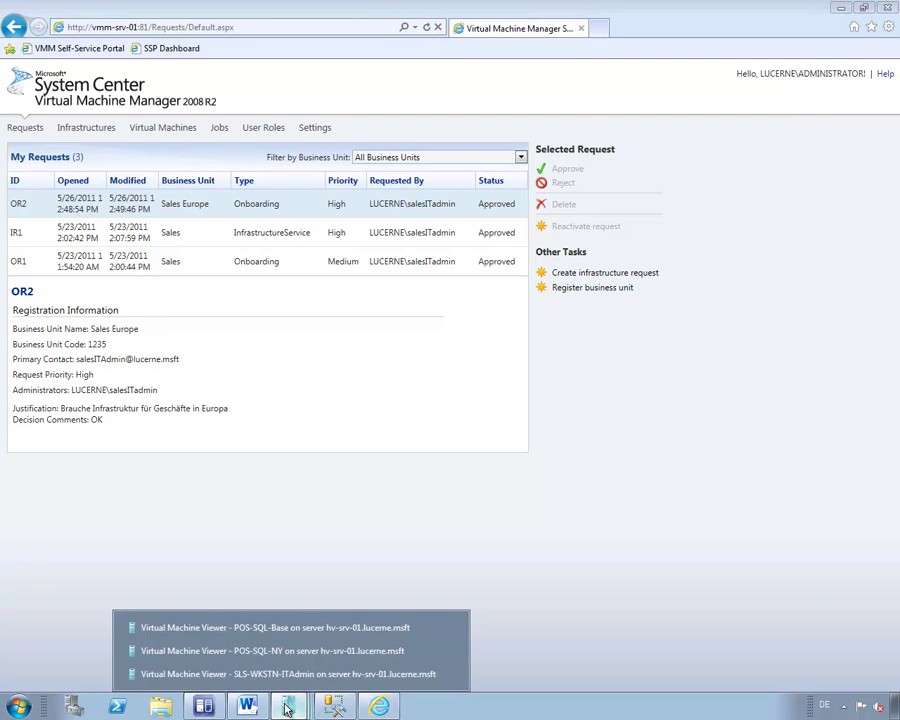
pyautogui.click(284, 676)
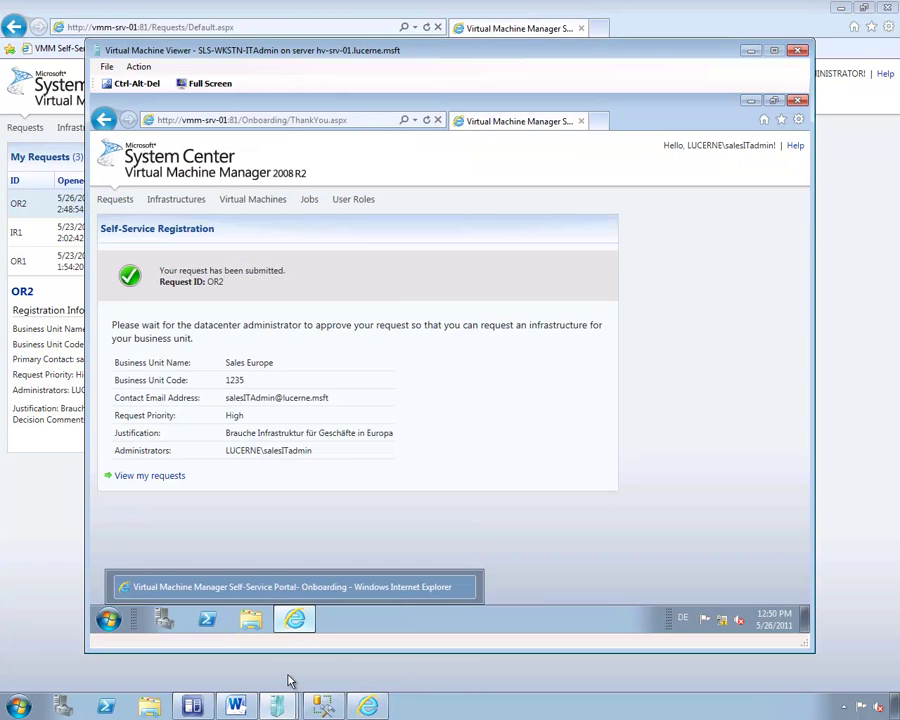
pyautogui.click(115, 200)
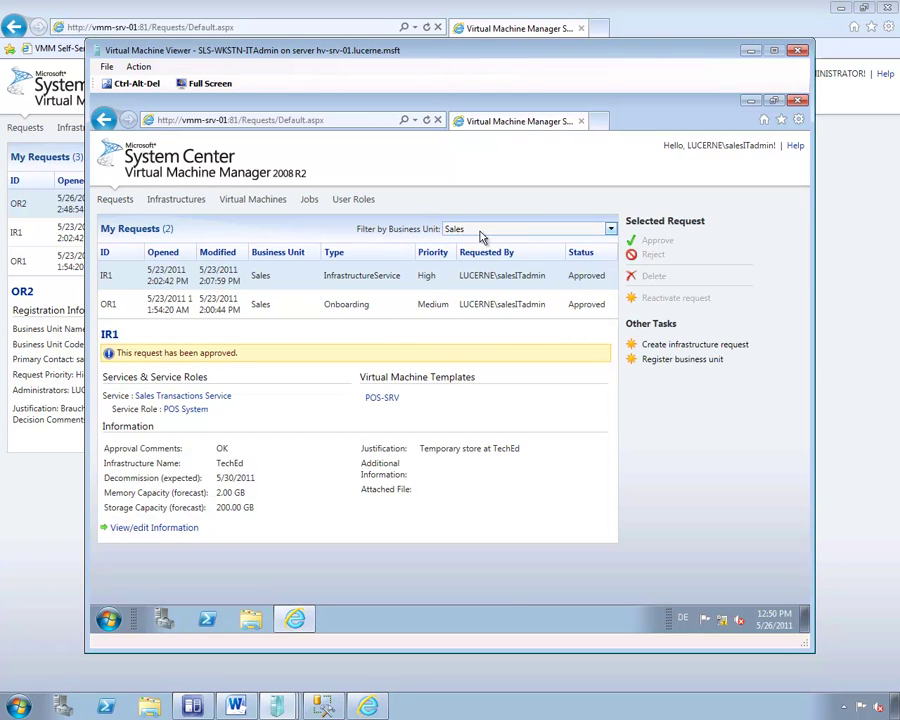
pyautogui.click(482, 231)
pyautogui.click(472, 265)
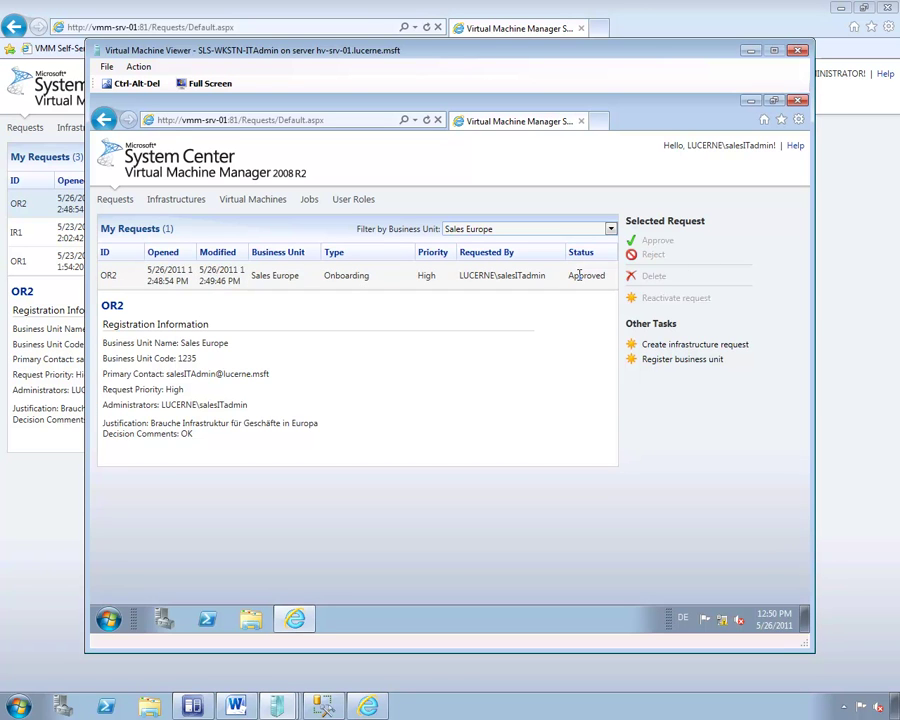
# List the infrastructures filtered to the Sales Europe business unit.
pyautogui.click(176, 201)
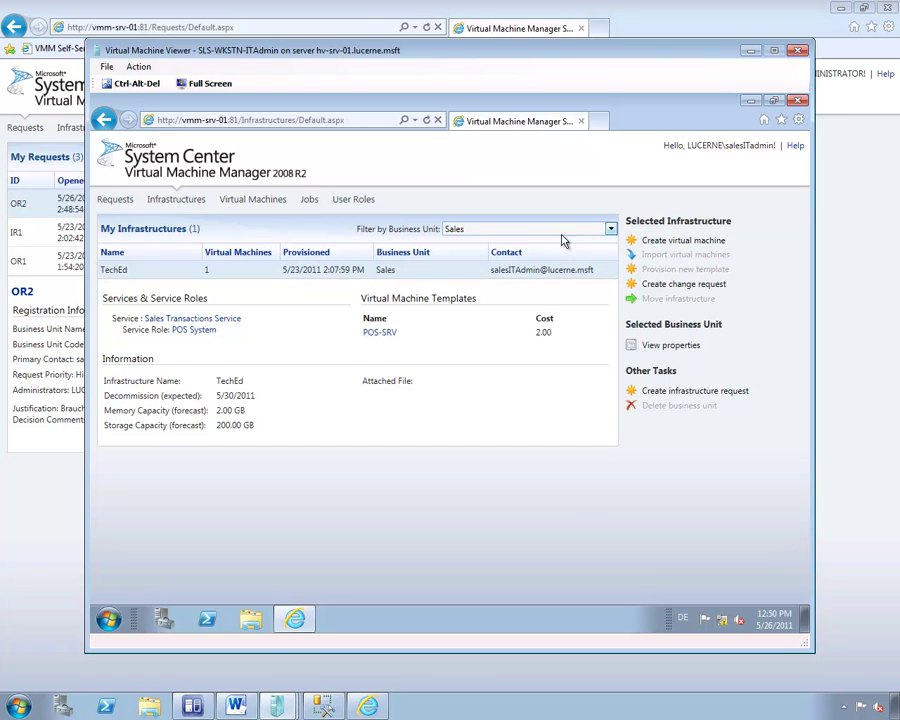
pyautogui.click(550, 232)
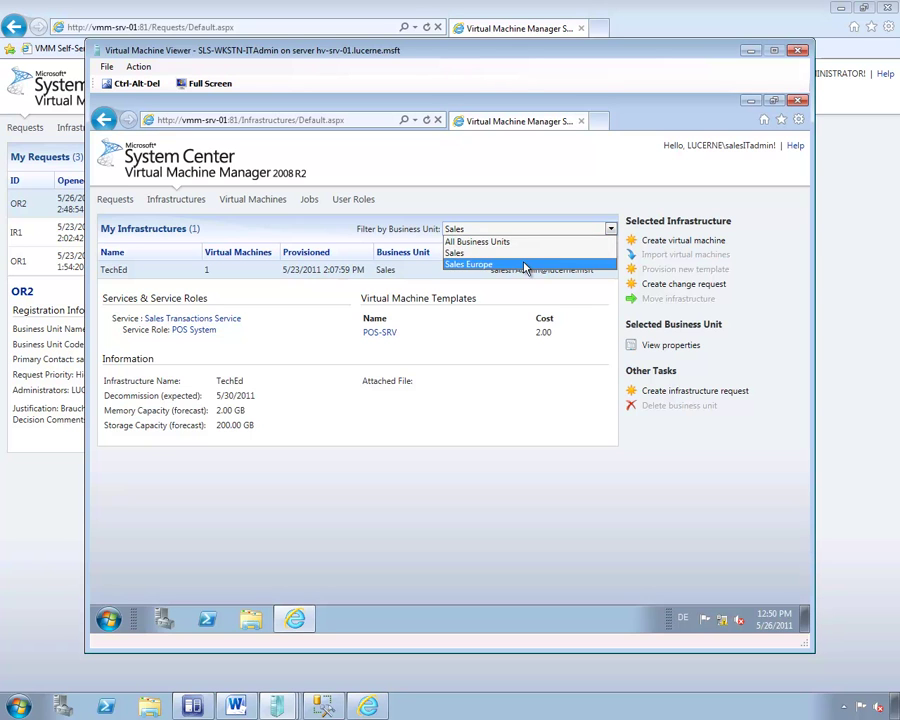
pyautogui.click(526, 265)
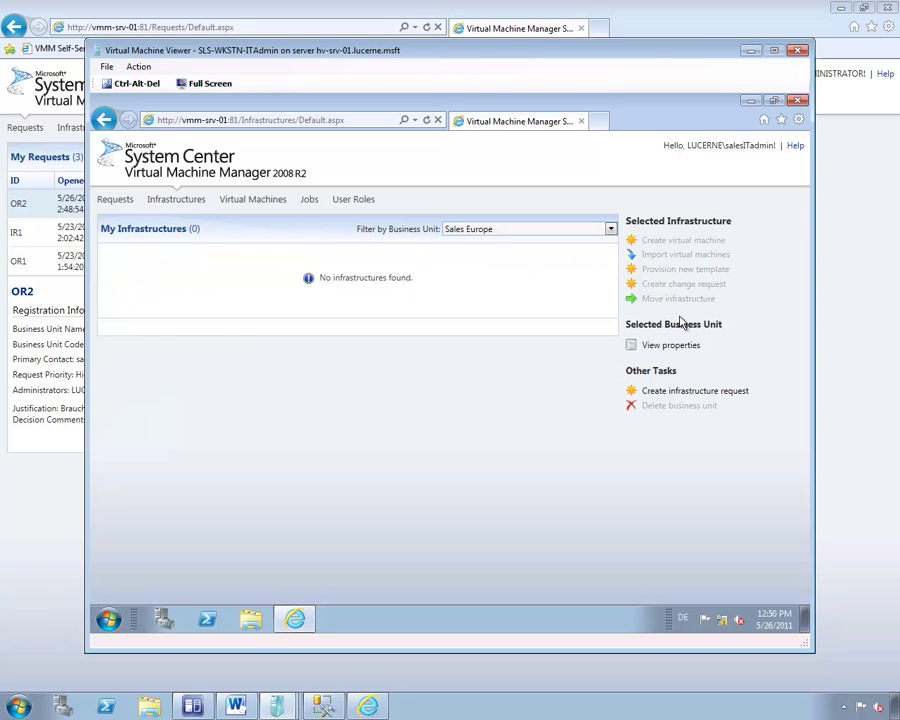
# Start infrastructure request TechEd Europe, Medium priority, decommissioning on 6/2/2011.
pyautogui.click(666, 392)
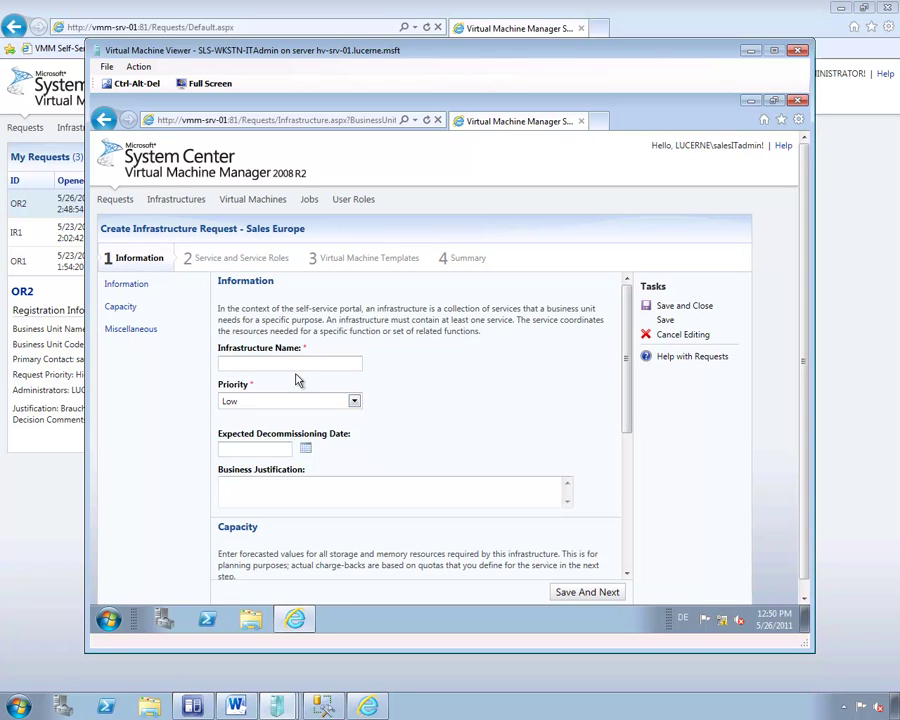
pyautogui.click(300, 364)
pyautogui.write('TechEd Europe')
pyautogui.click(272, 401)
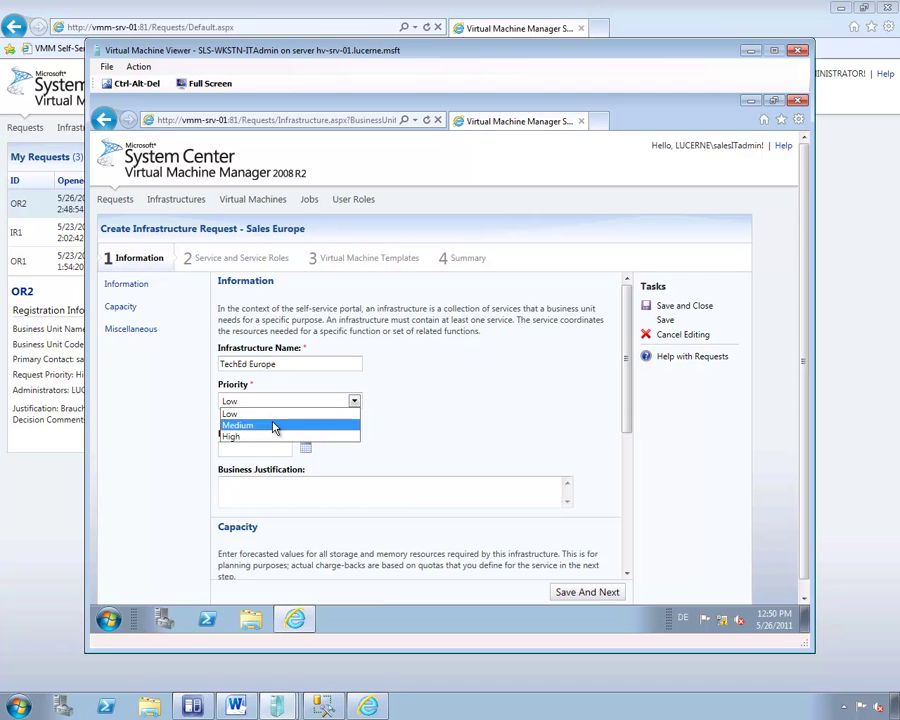
pyautogui.click(272, 425)
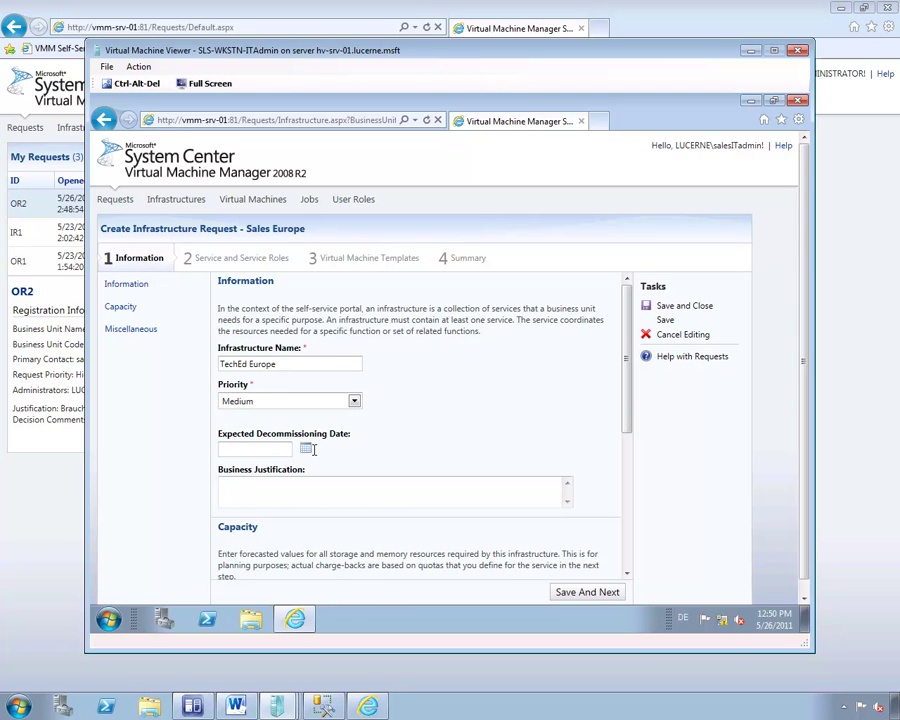
pyautogui.click(307, 449)
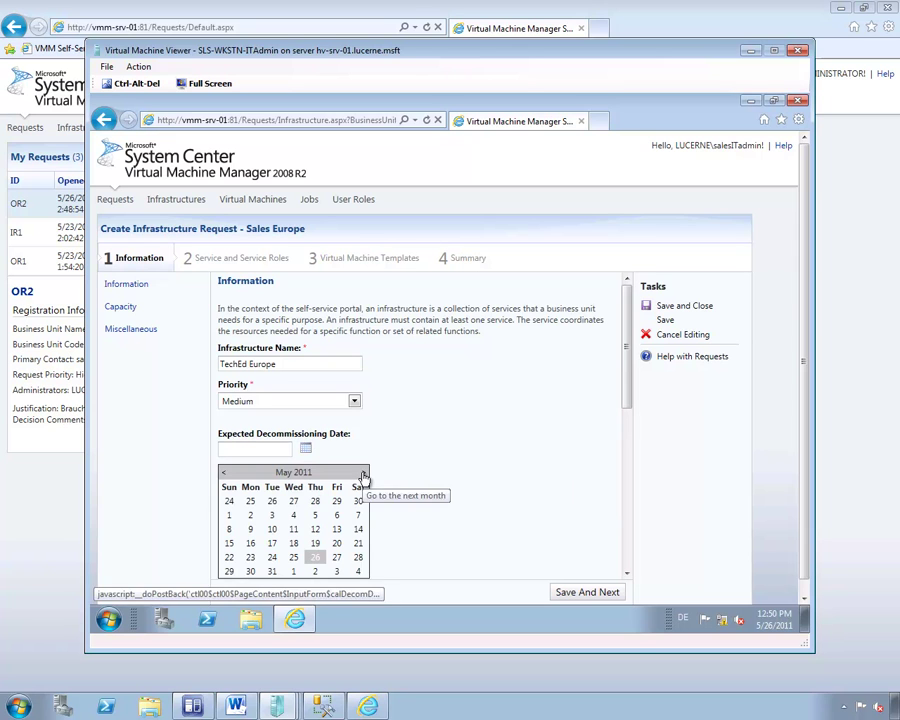
pyautogui.click(363, 477)
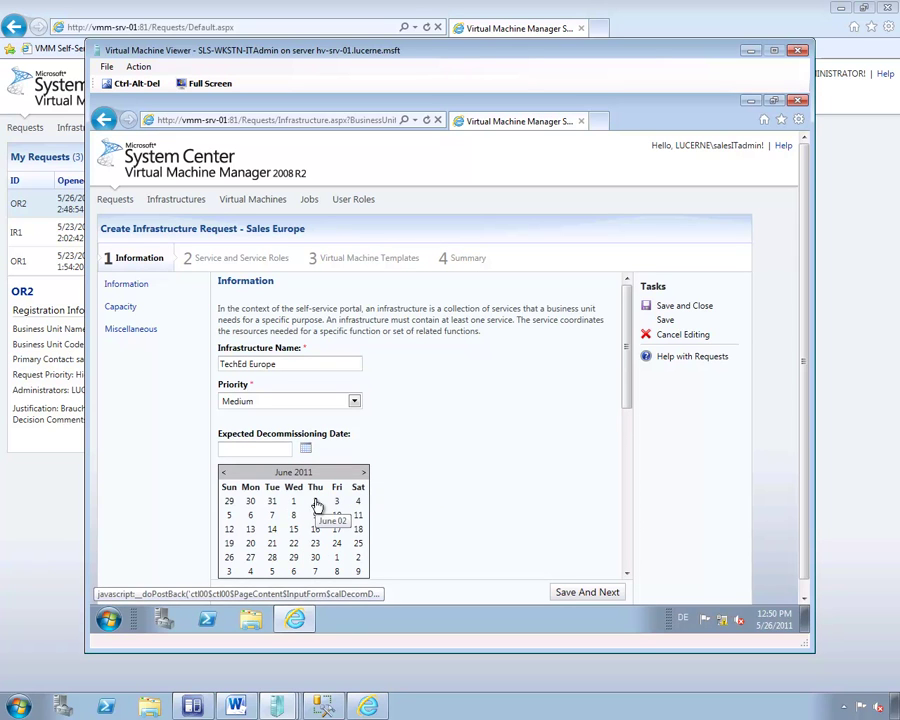
pyautogui.click(316, 503)
# Paste the justification, forecast 2 GB memory and 200 GB storage, and save.
pyautogui.click(430, 488)
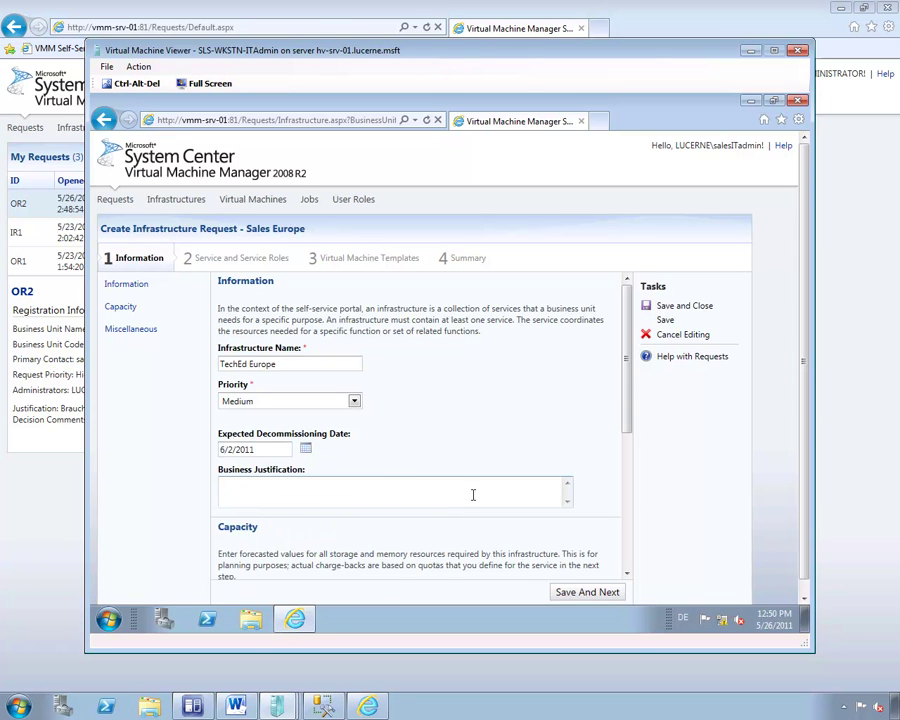
pyautogui.write('Temporäres Geschäft auf der TechEd Europe')
pyautogui.moveTo(626, 393); pyautogui.dragTo(624, 440)
pyautogui.click(278, 507)
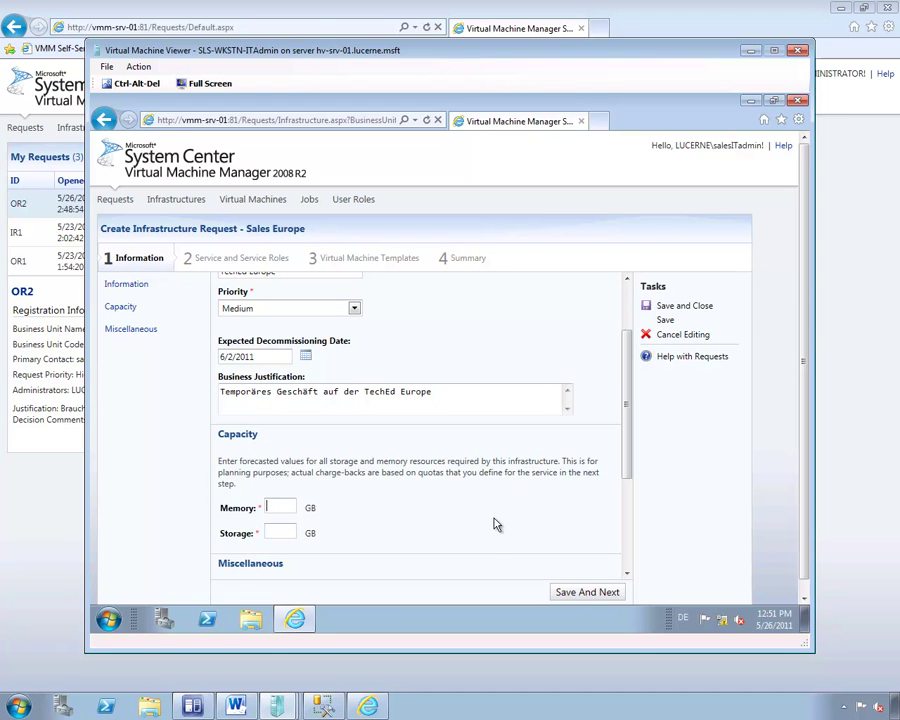
pyautogui.write('2')
pyautogui.click(294, 532)
pyautogui.write('200')
pyautogui.moveTo(617, 470)
pyautogui.mouseDown()
pyautogui.moveTo(617, 481)
pyautogui.moveTo(629, 468)
pyautogui.moveTo(645, 506)
pyautogui.moveTo(629, 474)
pyautogui.mouseUp()
pyautogui.click(630, 492)
pyautogui.scroll(-3, 630, 492)
pyautogui.click(478, 482)
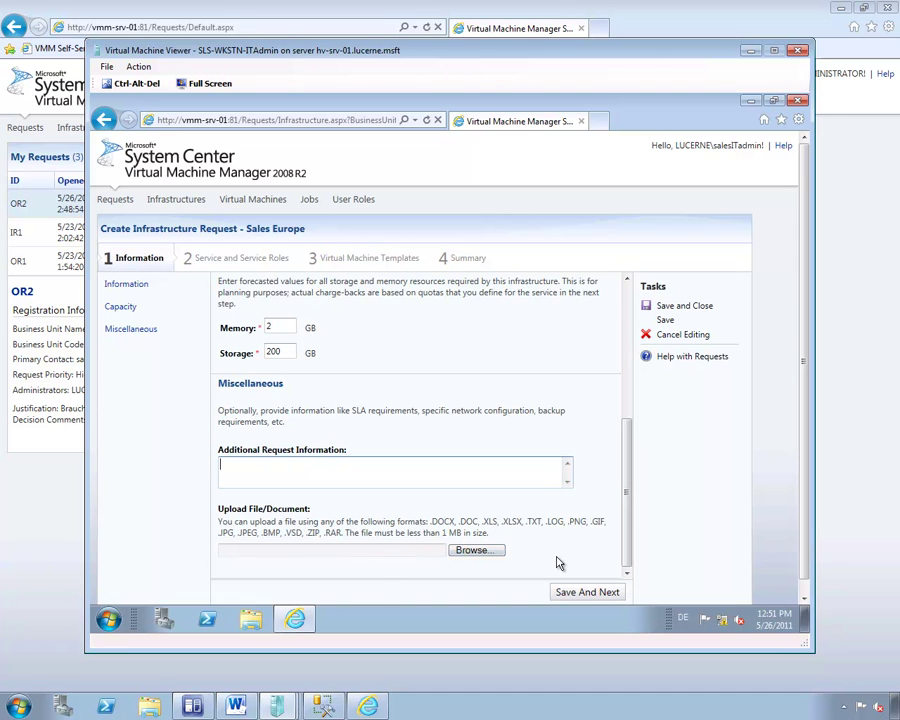
pyautogui.click(588, 593)
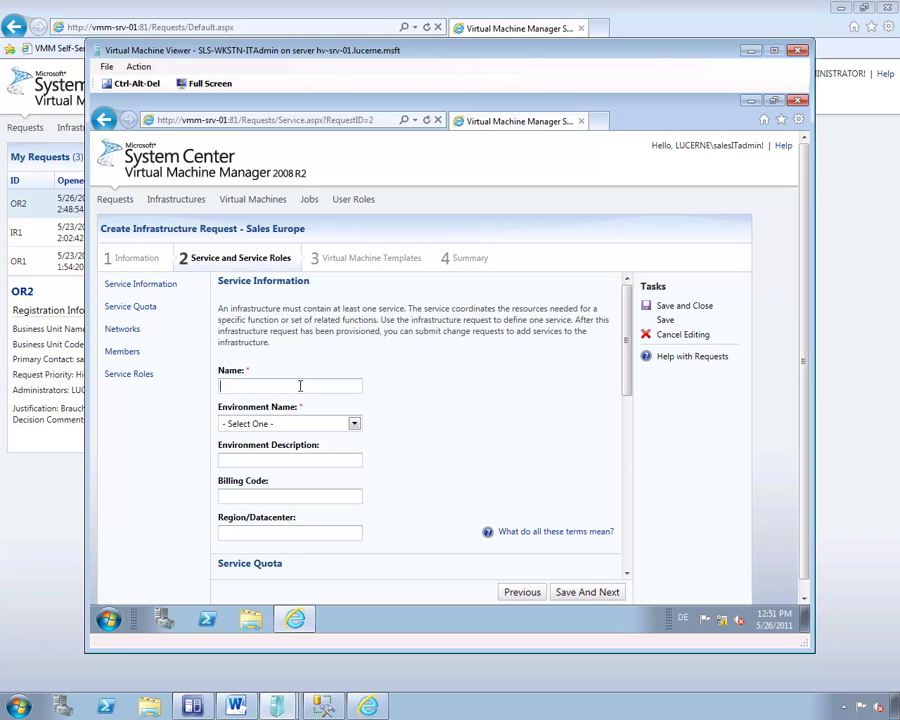
# Define Sales Transaction Service: Production, billing code 1235, region Europe, 1 GB memory, 150 GB storage.
pyautogui.write('ales Transaction Service')
pyautogui.click(353, 423)
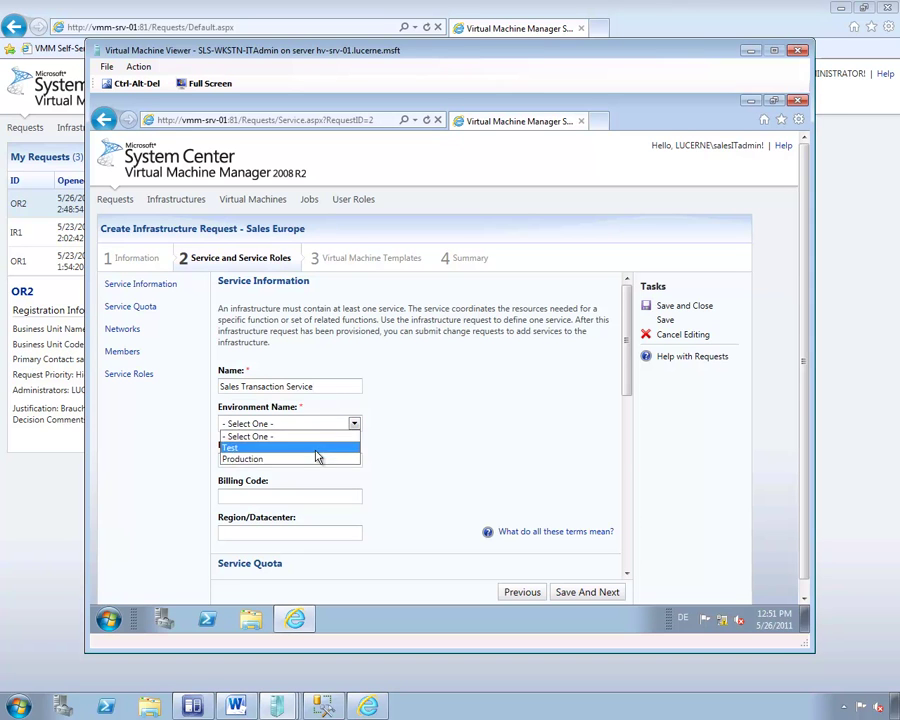
pyautogui.click(306, 460)
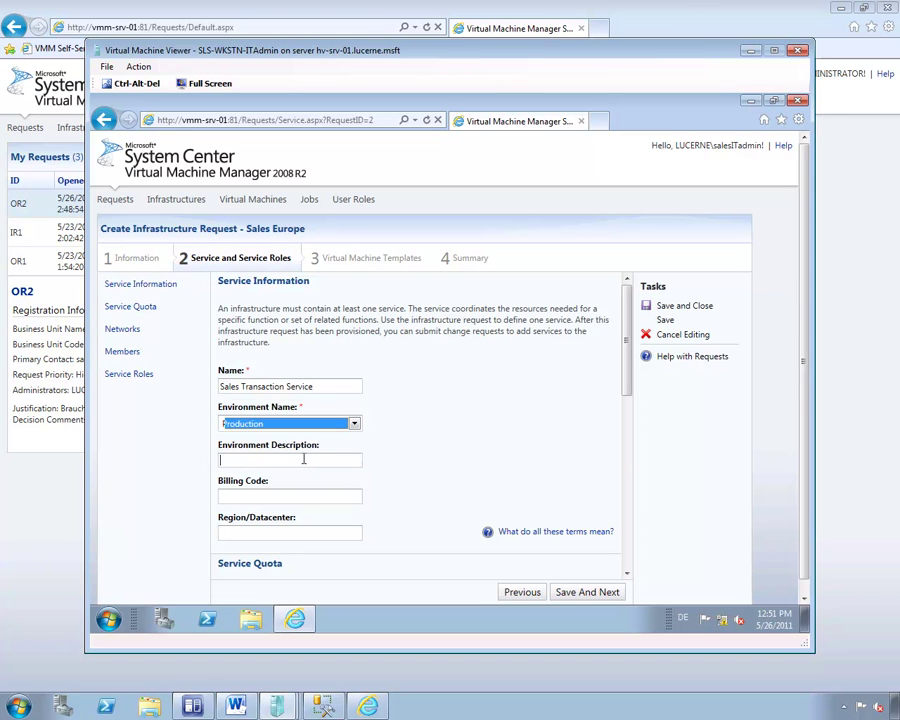
pyautogui.click(303, 459)
pyautogui.write('1')
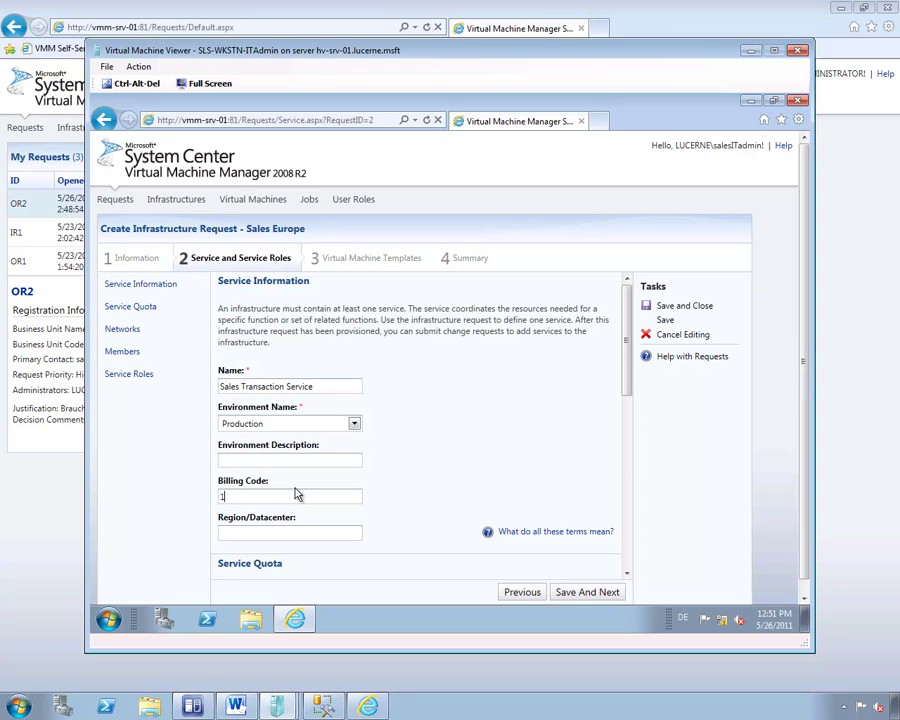
pyautogui.write('235')
pyautogui.click(298, 533)
pyautogui.write('Europe')
pyautogui.scroll(-4, 624, 395)
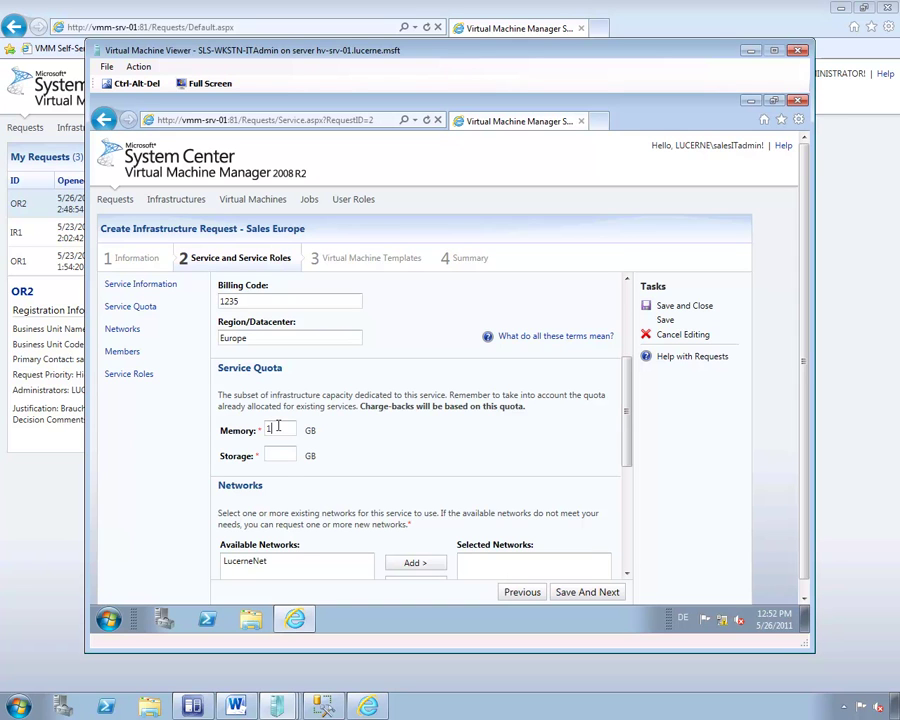
pyautogui.click(288, 456)
pyautogui.write('150')
pyautogui.scroll(-2, 625, 446)
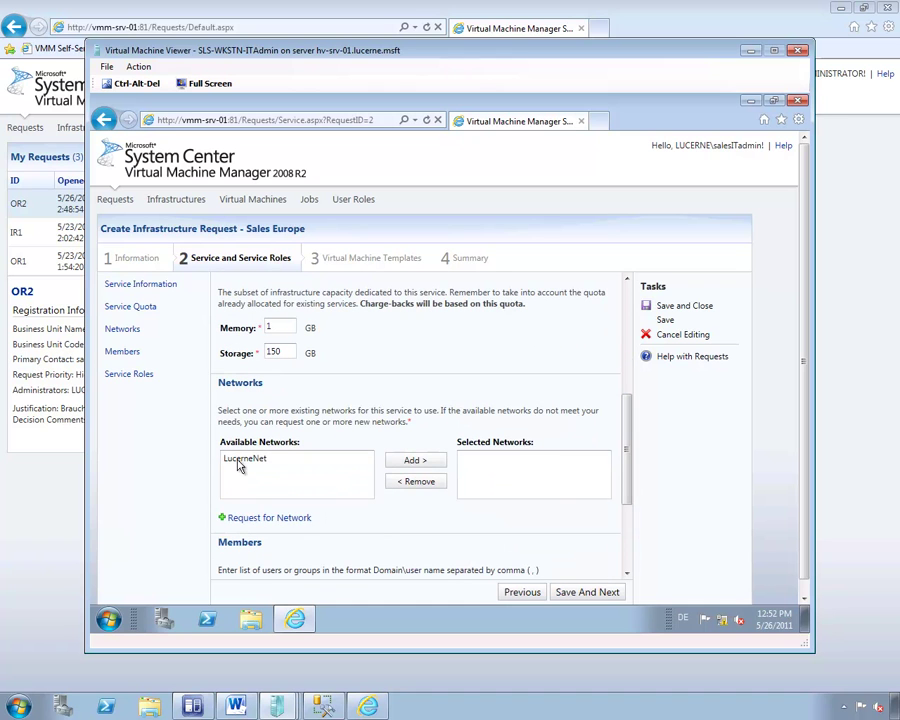
# Add the LucerneNet network to the service's networks.
pyautogui.click(290, 460)
pyautogui.click(420, 461)
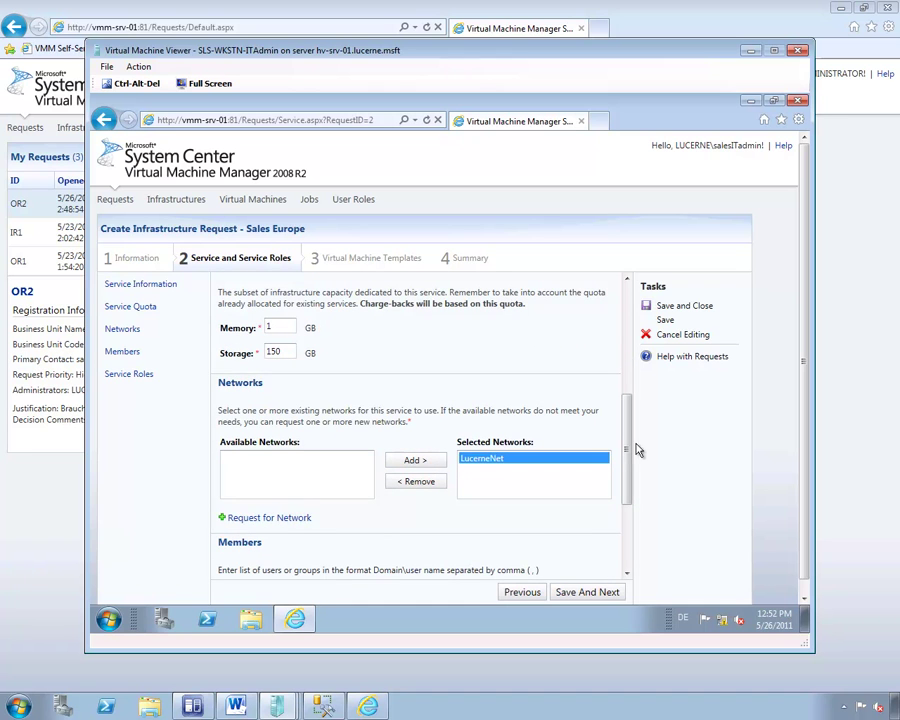
pyautogui.moveTo(626, 452); pyautogui.dragTo(627, 525)
# Add the sales operator account as Advanced Operator and sales user account as Business Unit User.
pyautogui.click(437, 444)
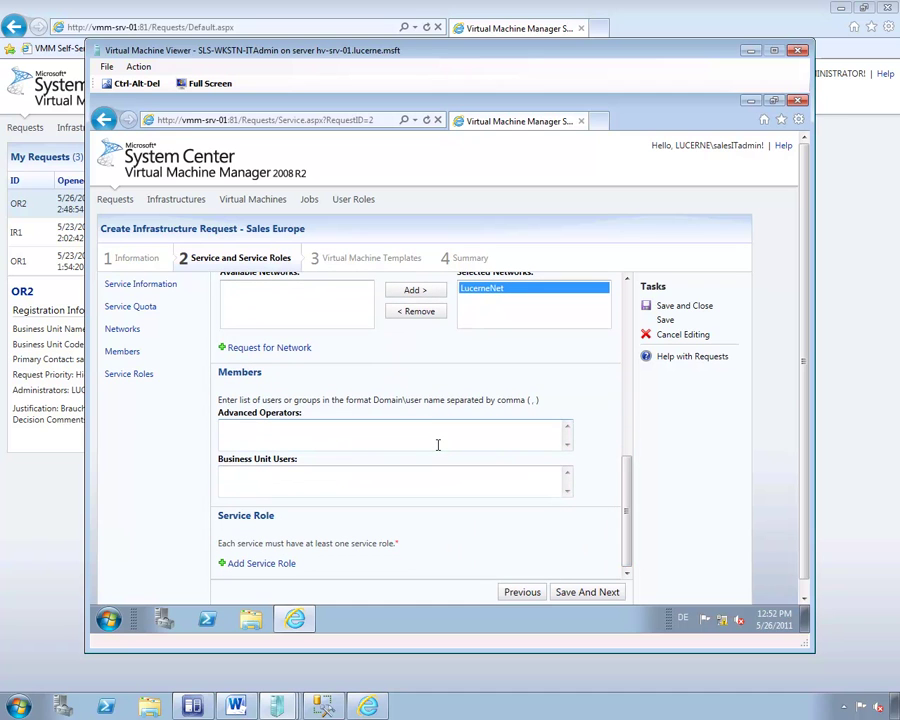
pyautogui.write('lucerne\\SalesOperator')
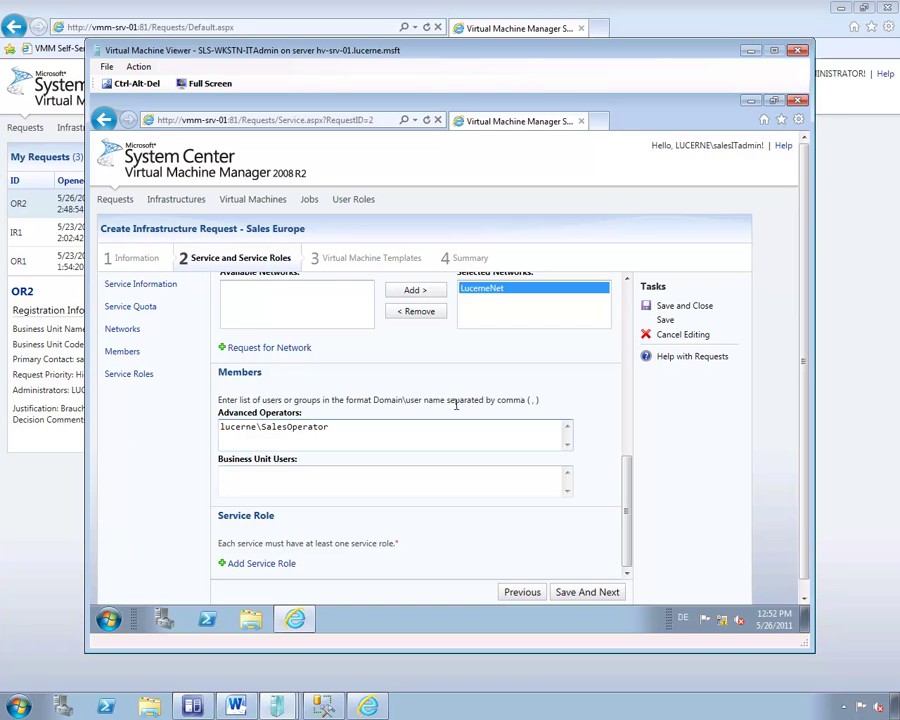
pyautogui.click(315, 488)
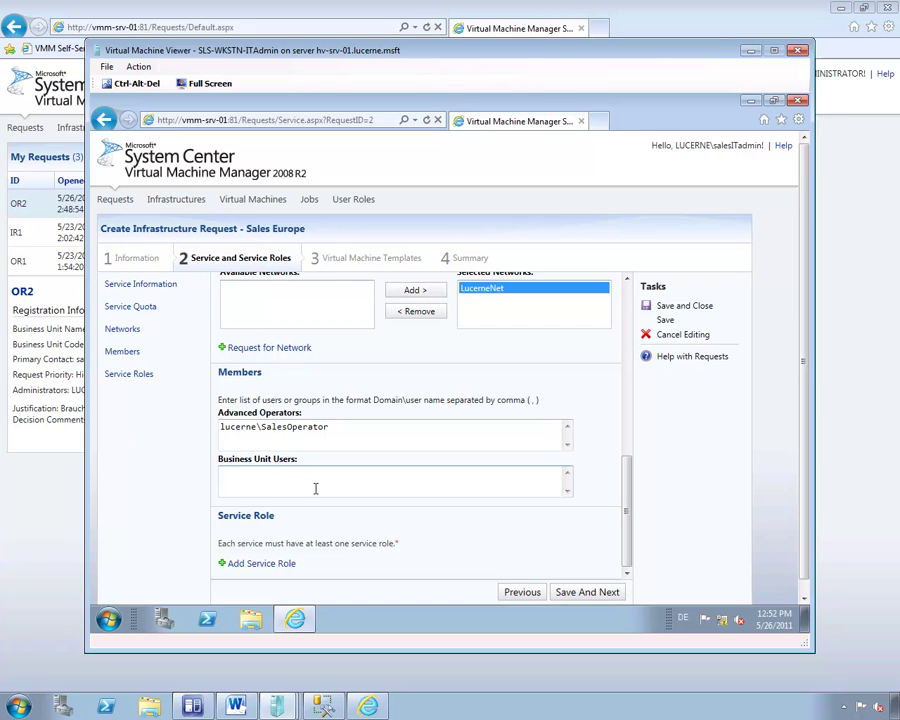
pyautogui.write('Lucerne\\SalesUser')
# Add and save a POS System service role using the LucerneNet network.
pyautogui.click(266, 566)
pyautogui.click(286, 342)
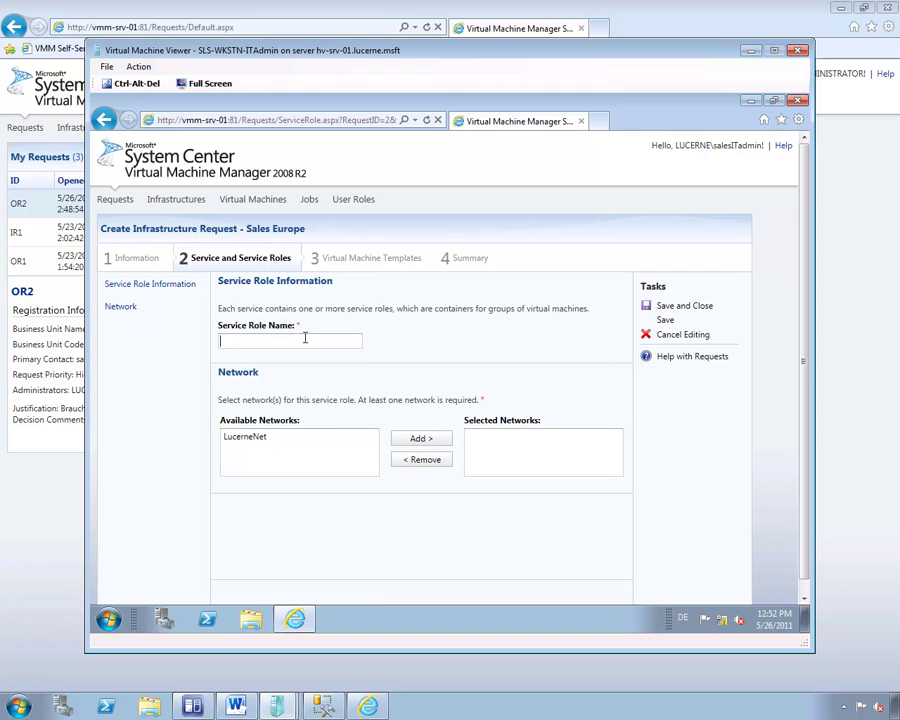
pyautogui.write('POS')
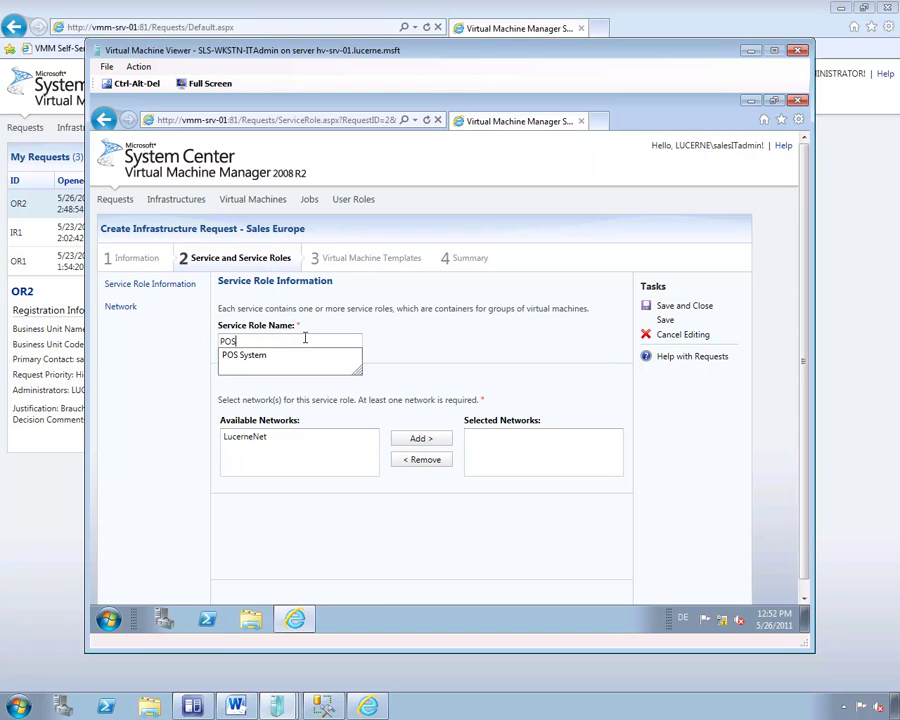
pyautogui.press('Down')
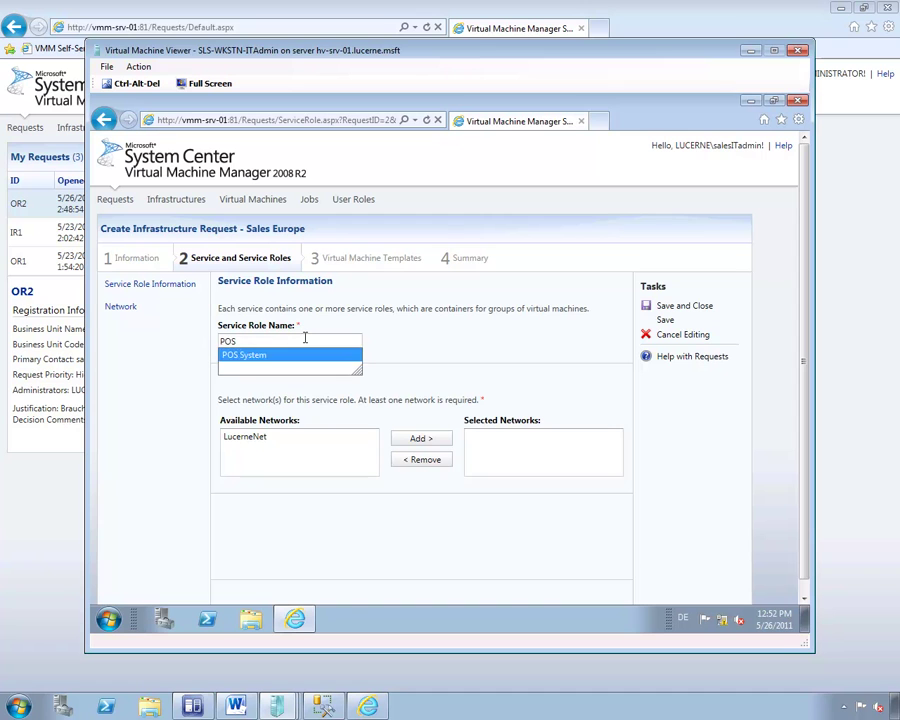
pyautogui.press('Return')
pyautogui.click(262, 437)
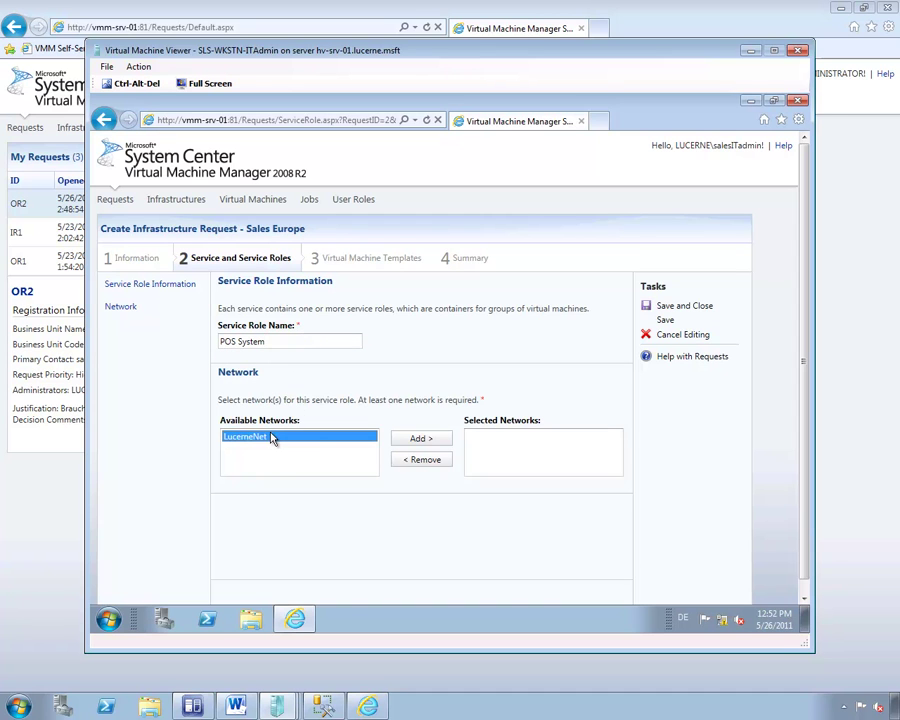
pyautogui.click(415, 438)
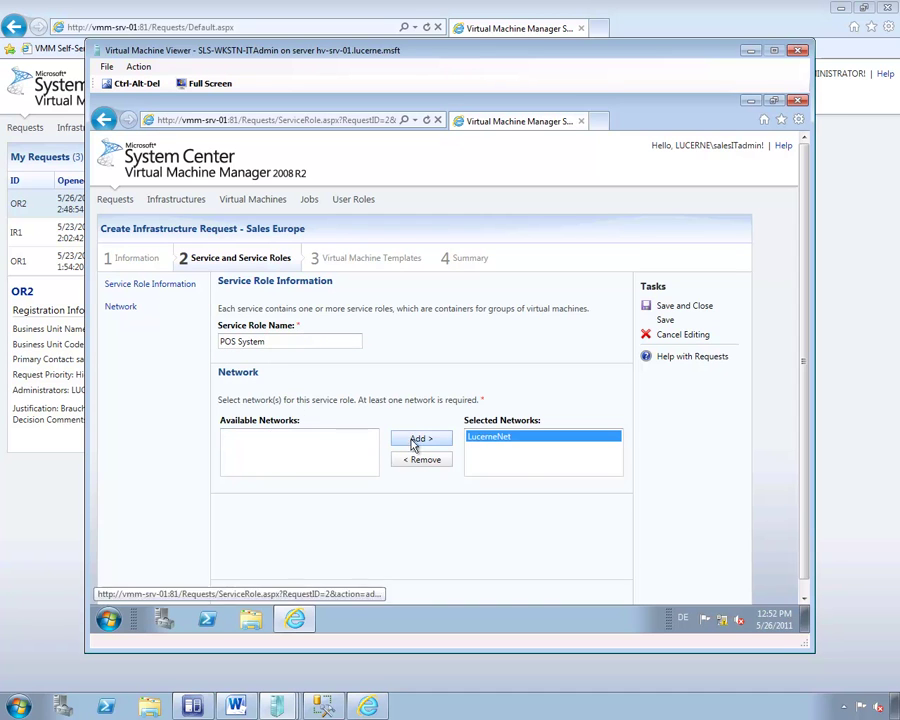
pyautogui.click(679, 312)
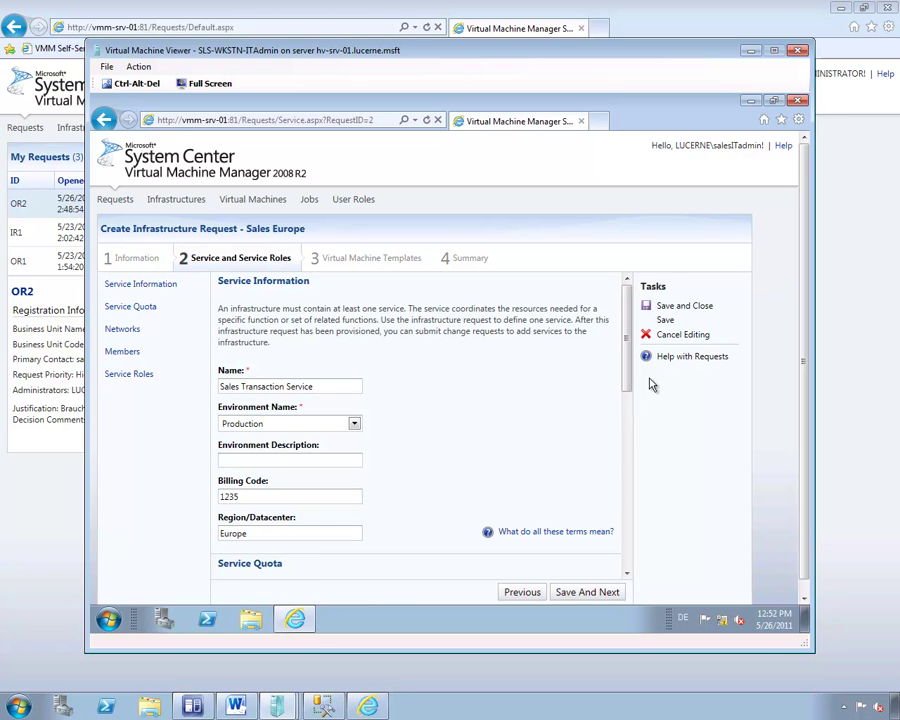
# Make the POS-SRV template available, review the summary, and submit the request as IR2.
pyautogui.click(570, 592)
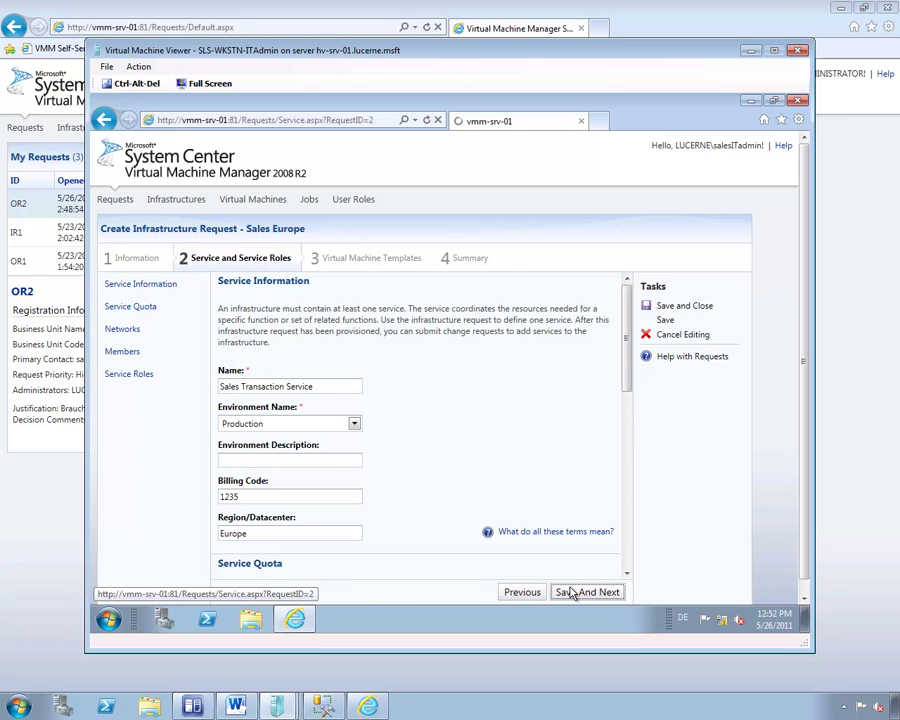
pyautogui.click(113, 370)
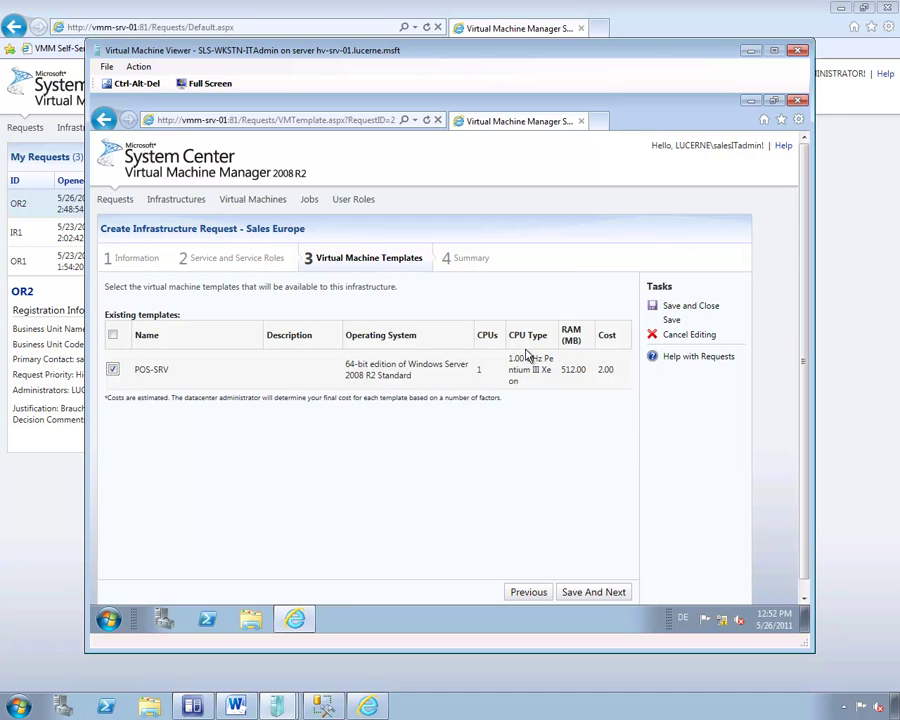
pyautogui.click(578, 593)
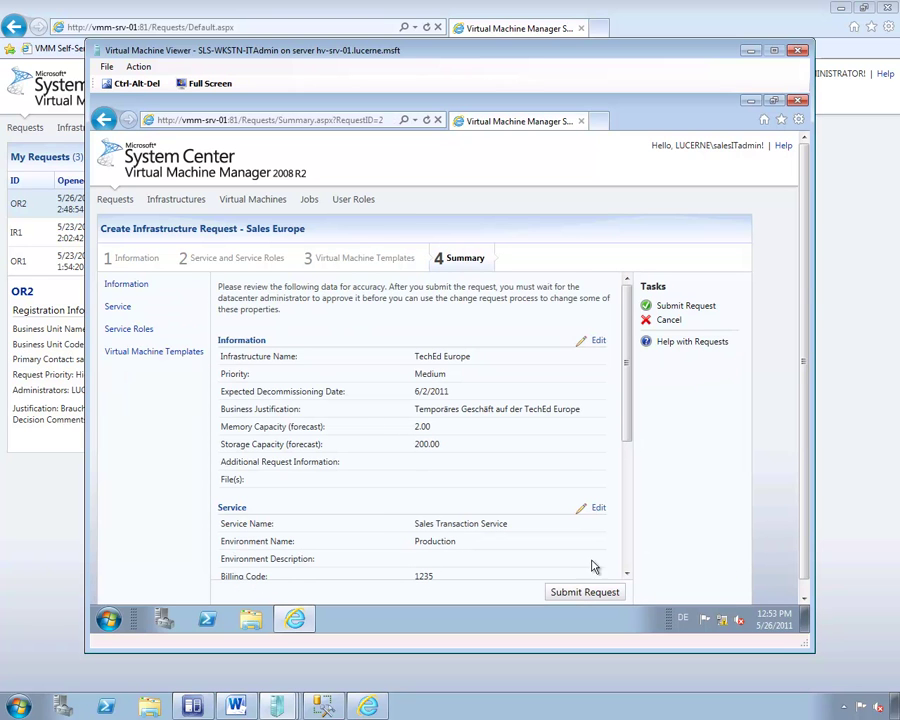
pyautogui.scroll(-1, 629, 470)
pyautogui.scroll(-5, 631, 513)
pyautogui.scroll(6, 619, 560)
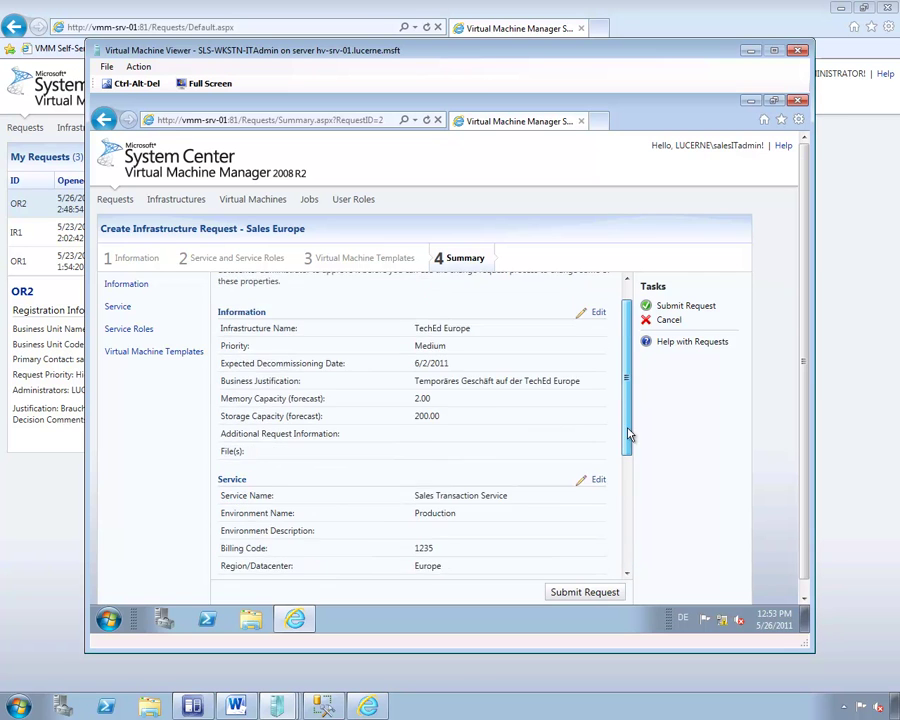
pyautogui.click(679, 308)
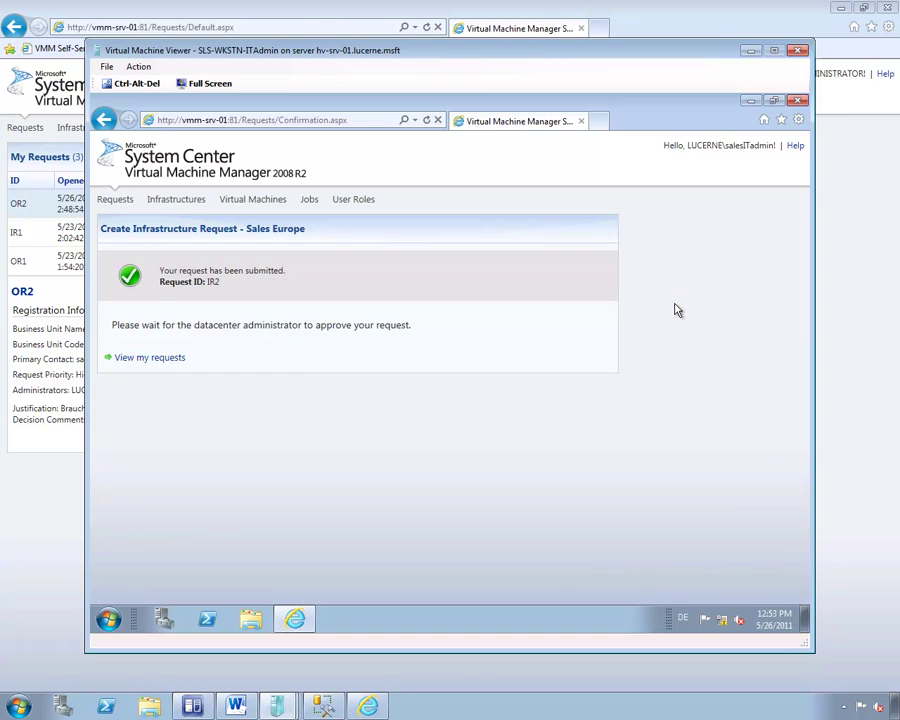
# Refresh the administrator's request list, select IR2 and edit its Sales Transaction Service.
pyautogui.click(358, 705)
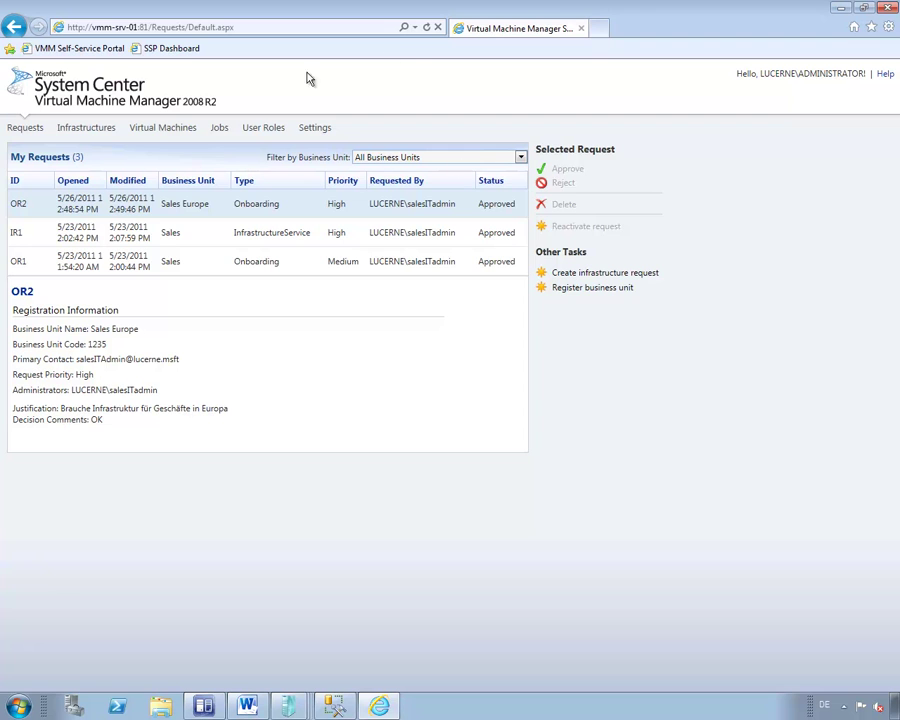
pyautogui.click(429, 28)
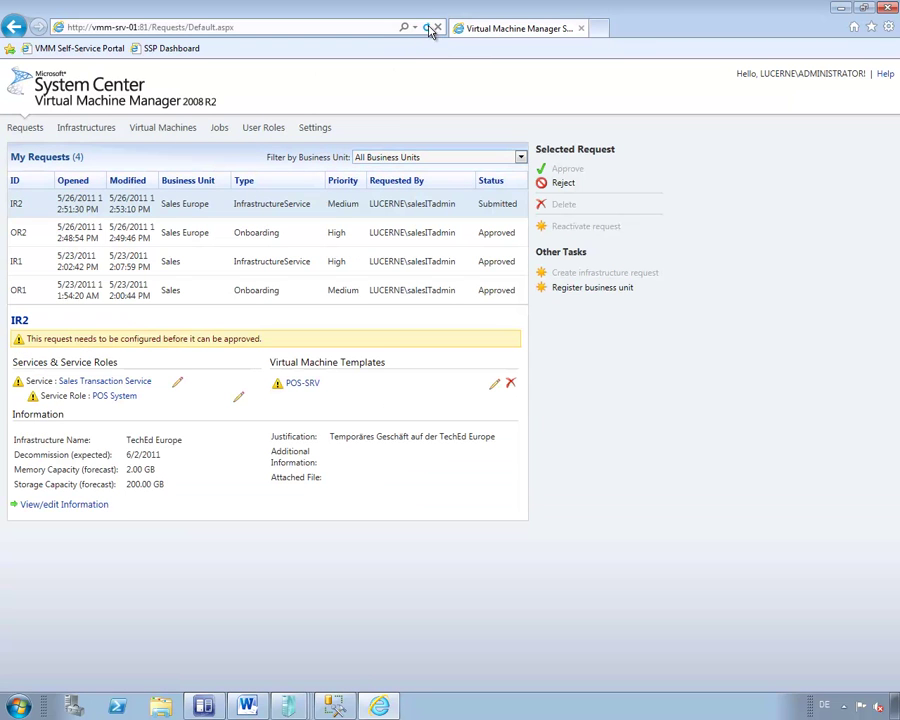
pyautogui.click(222, 205)
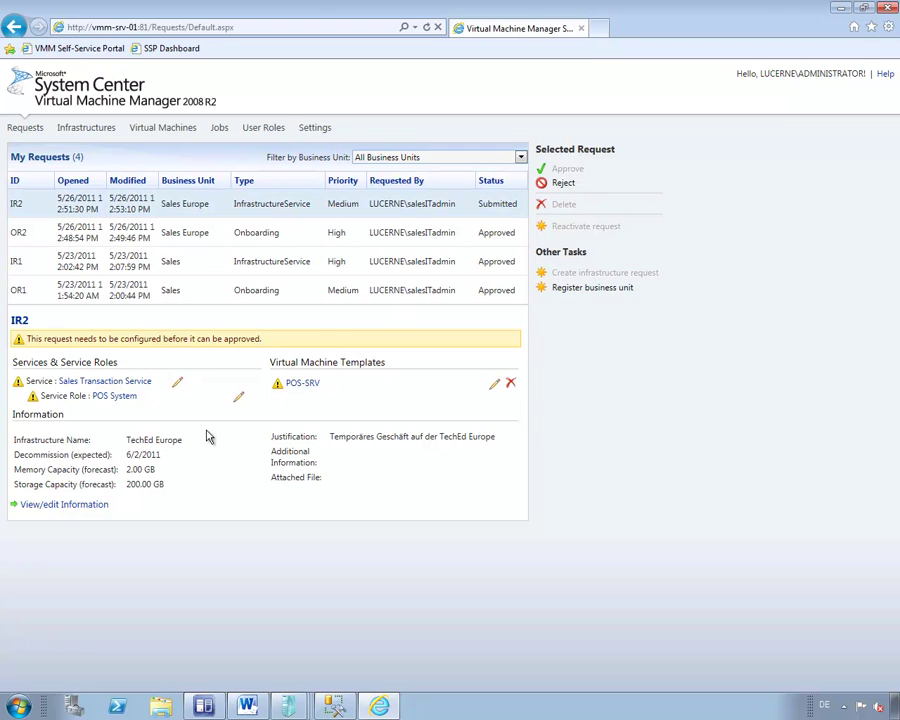
pyautogui.click(124, 384)
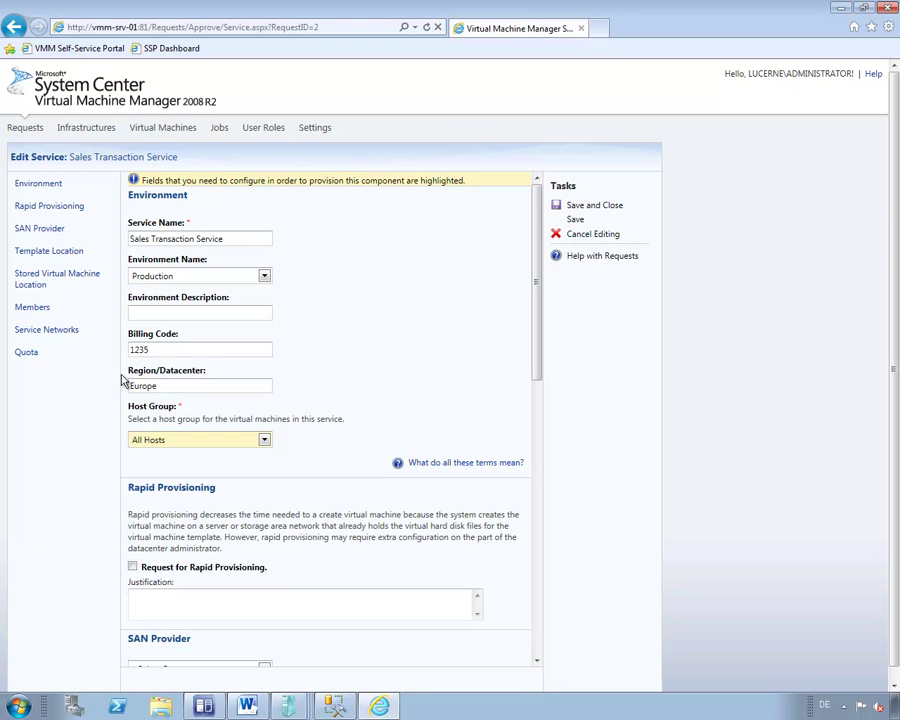
# Keep All Hosts as the host group and add the VMM-SRV-01.lucerne.msft template library location.
pyautogui.click(270, 439)
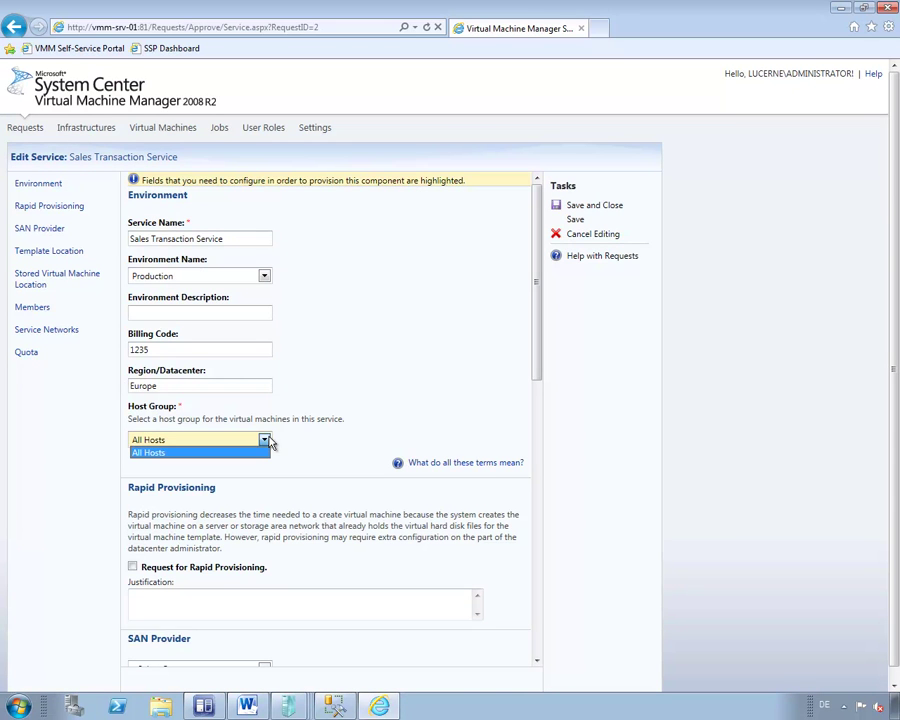
pyautogui.click(347, 452)
pyautogui.moveTo(539, 366); pyautogui.dragTo(548, 462)
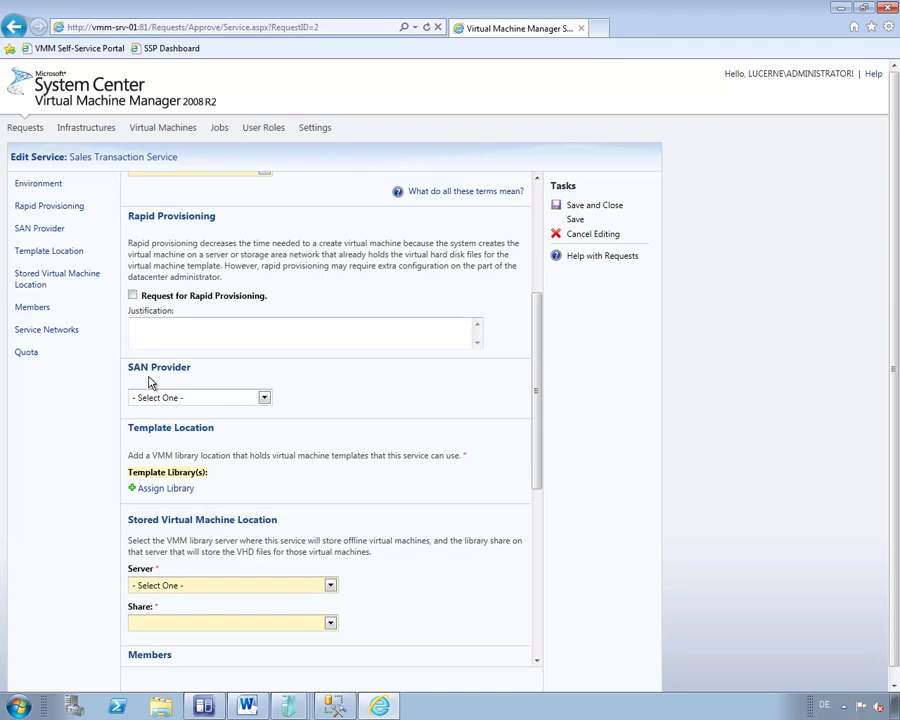
pyautogui.click(165, 490)
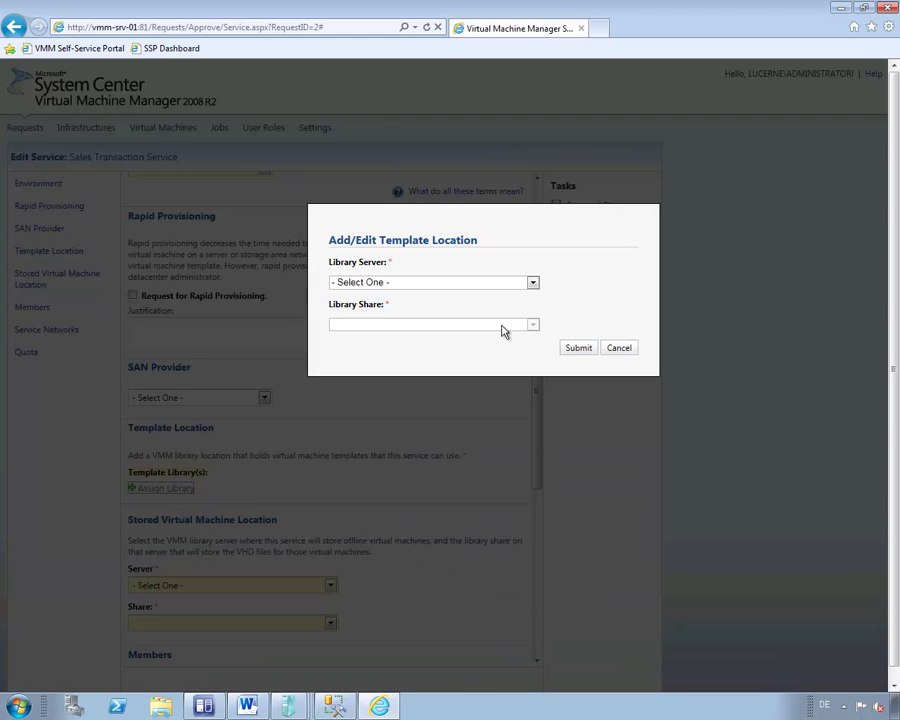
pyautogui.click(532, 283)
pyautogui.click(498, 309)
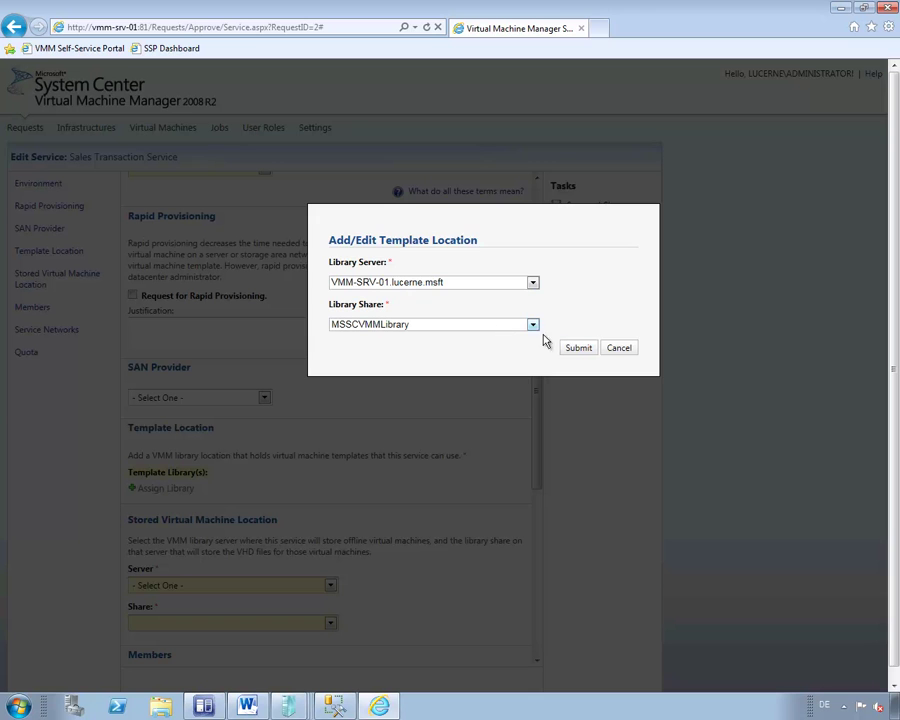
pyautogui.click(570, 350)
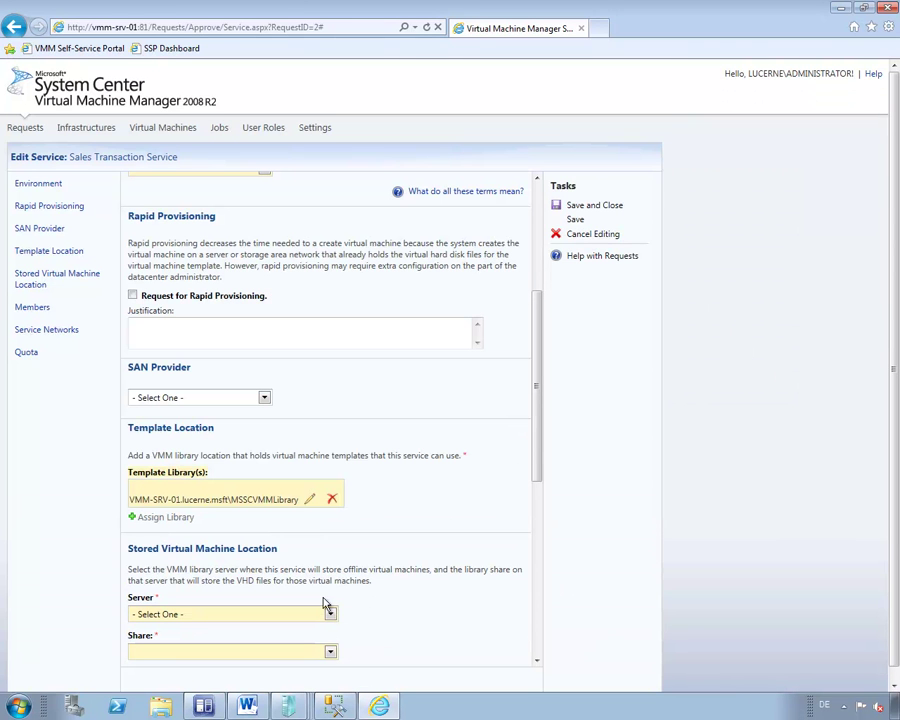
# Store VMs on VMM-SRV-01.lucerne.msft in the MSSCVMMLibrary share and save the service.
pyautogui.click(330, 612)
pyautogui.click(330, 613)
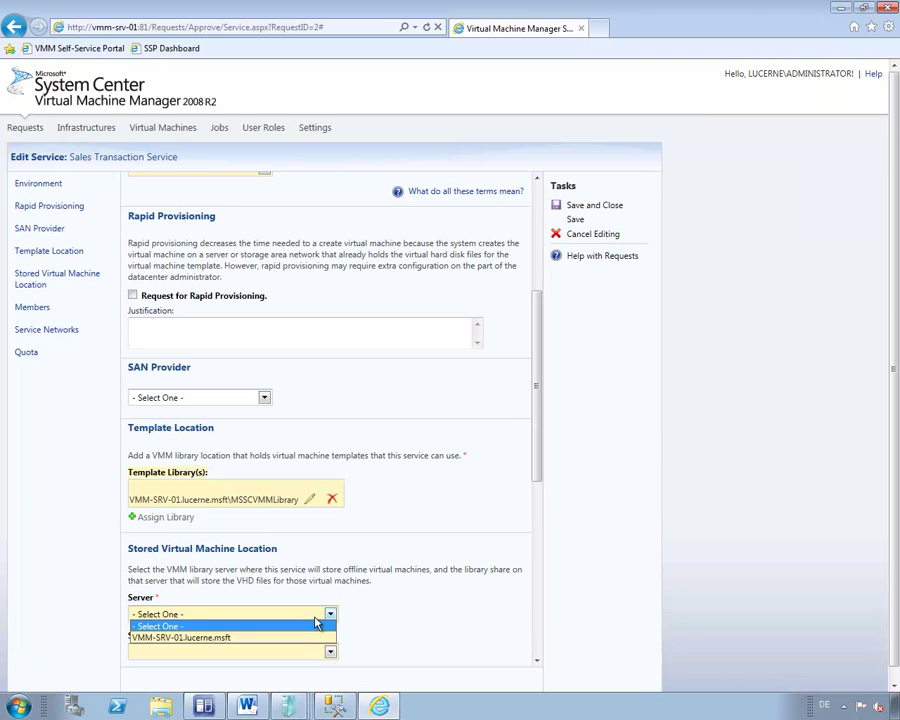
pyautogui.click(307, 638)
pyautogui.click(330, 652)
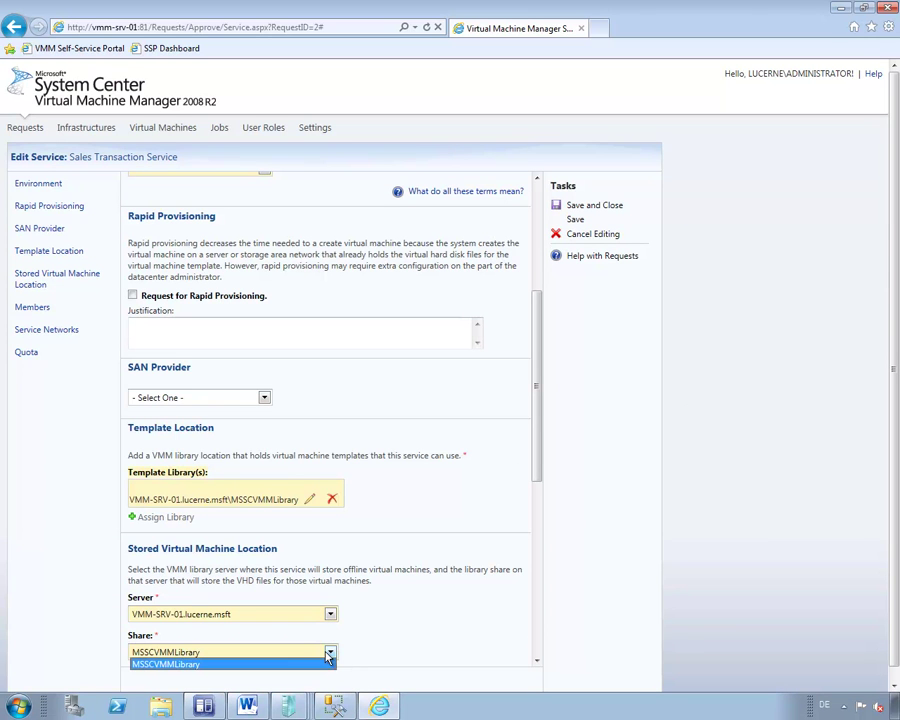
pyautogui.click(290, 665)
pyautogui.scroll(-3, 538, 490)
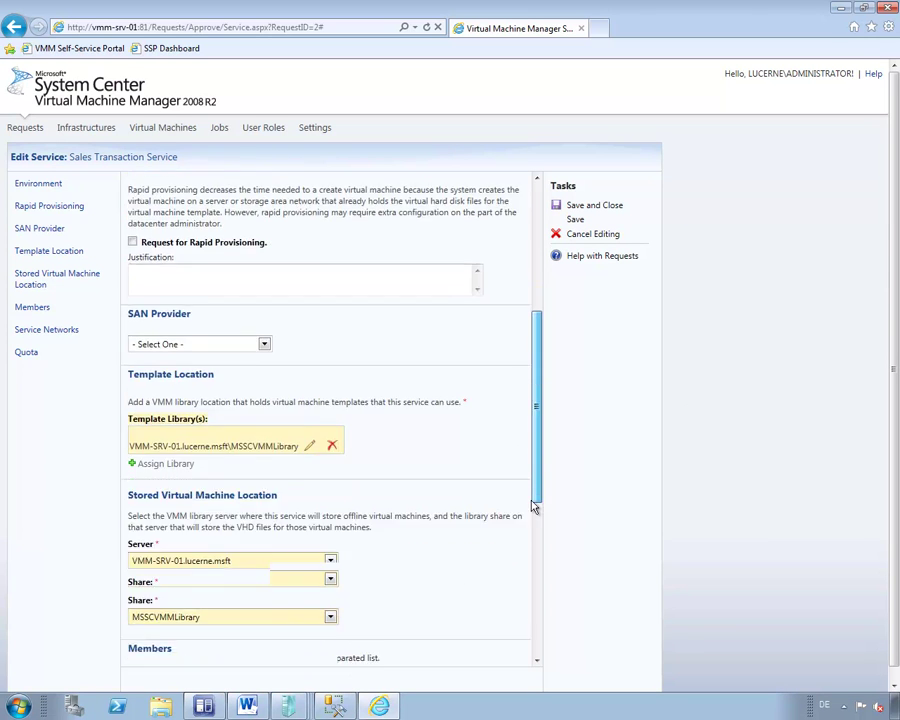
pyautogui.scroll(-4, 522, 557)
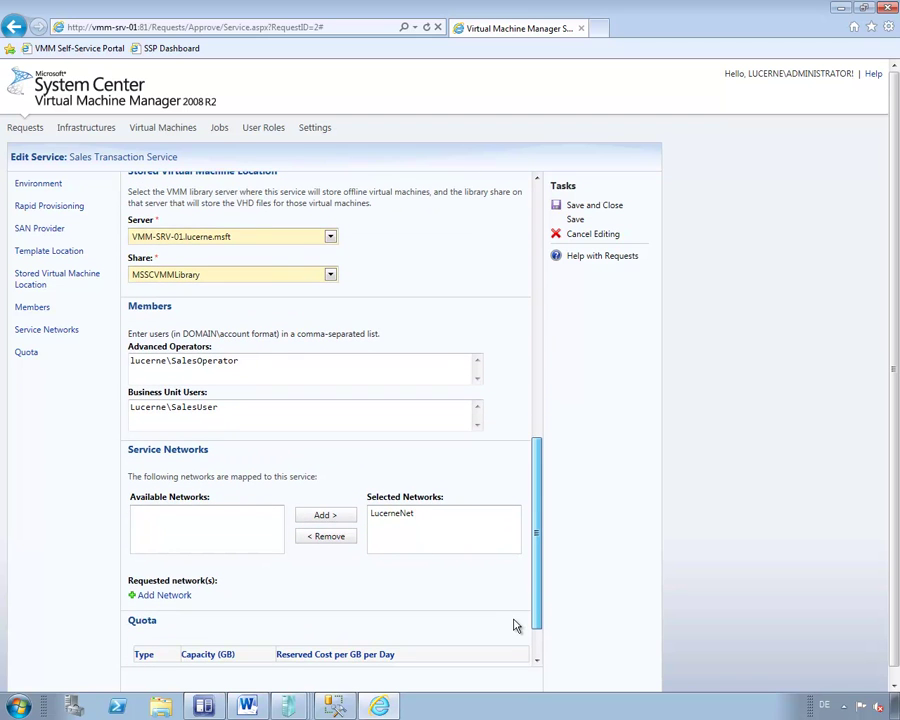
pyautogui.scroll(-2, 516, 630)
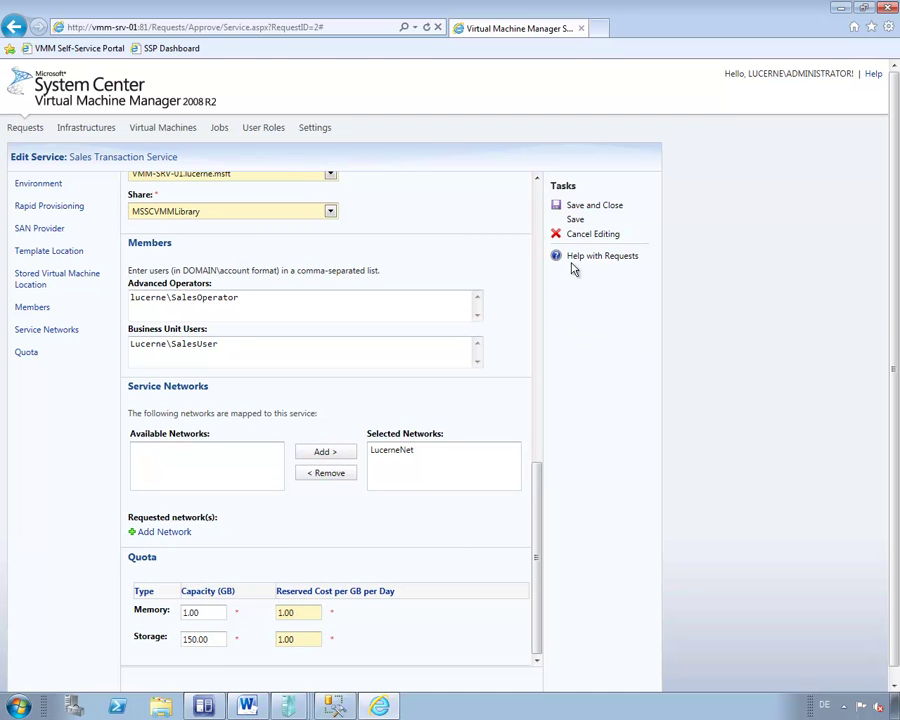
pyautogui.click(583, 208)
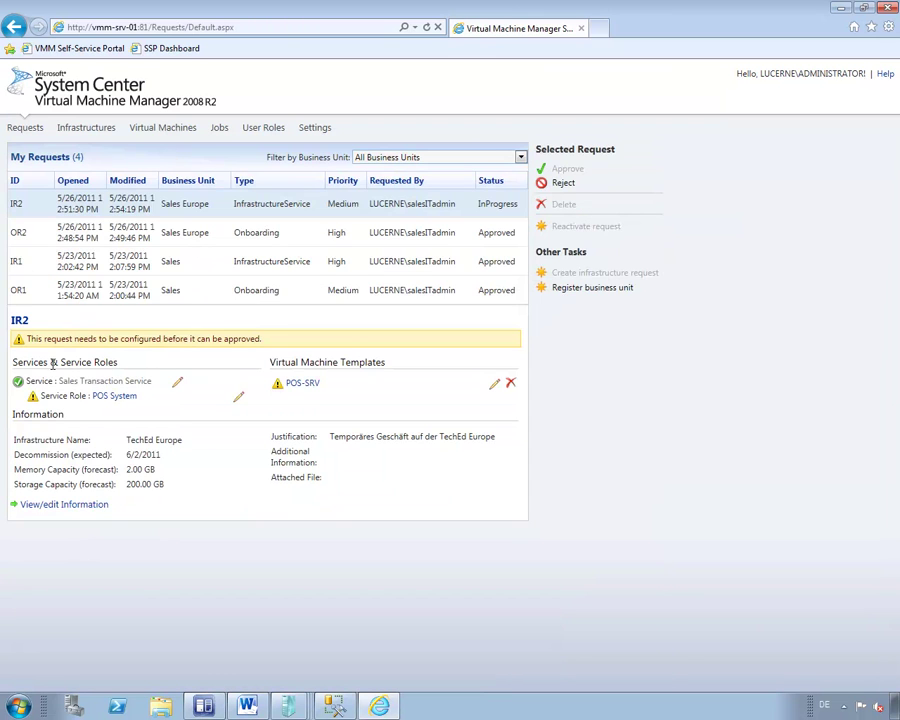
# Save the POS System role with Master Action XML checked, then pick POS-SRV for the template assignment.
pyautogui.click(120, 397)
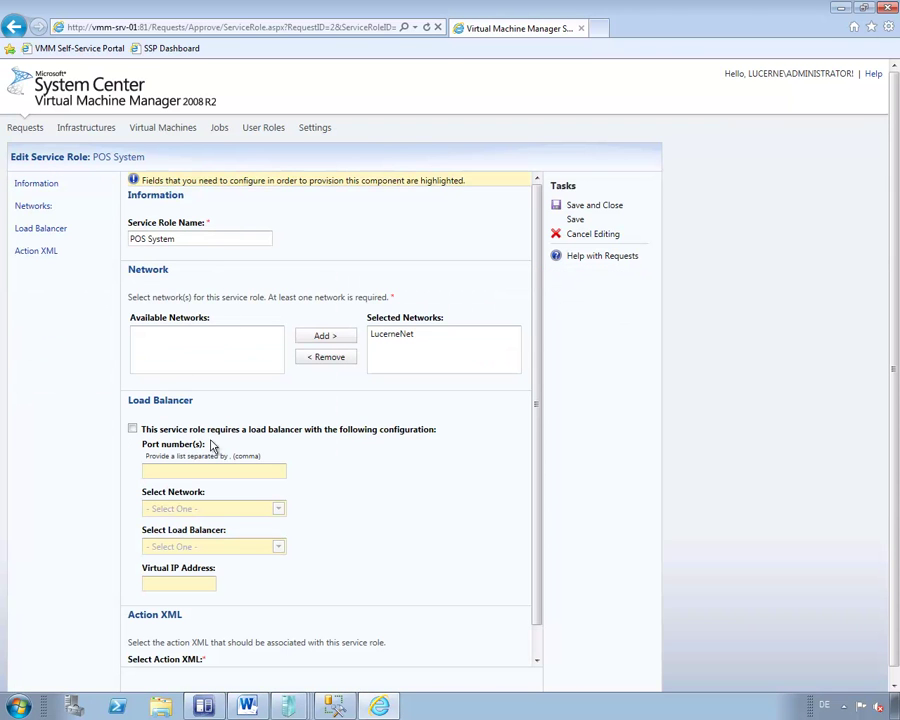
pyautogui.moveTo(540, 502); pyautogui.dragTo(537, 539)
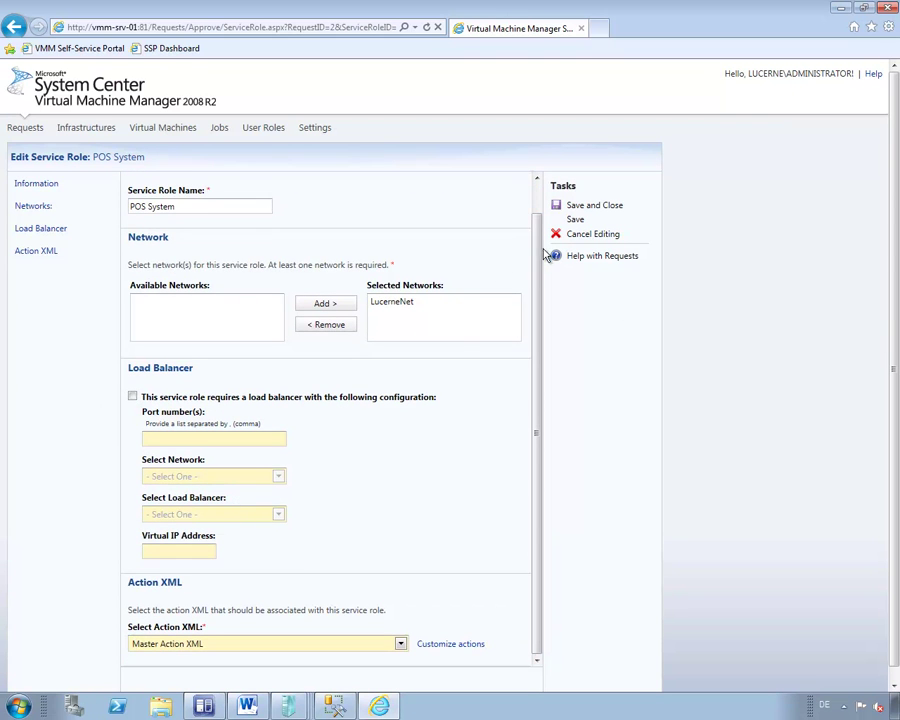
pyautogui.click(577, 206)
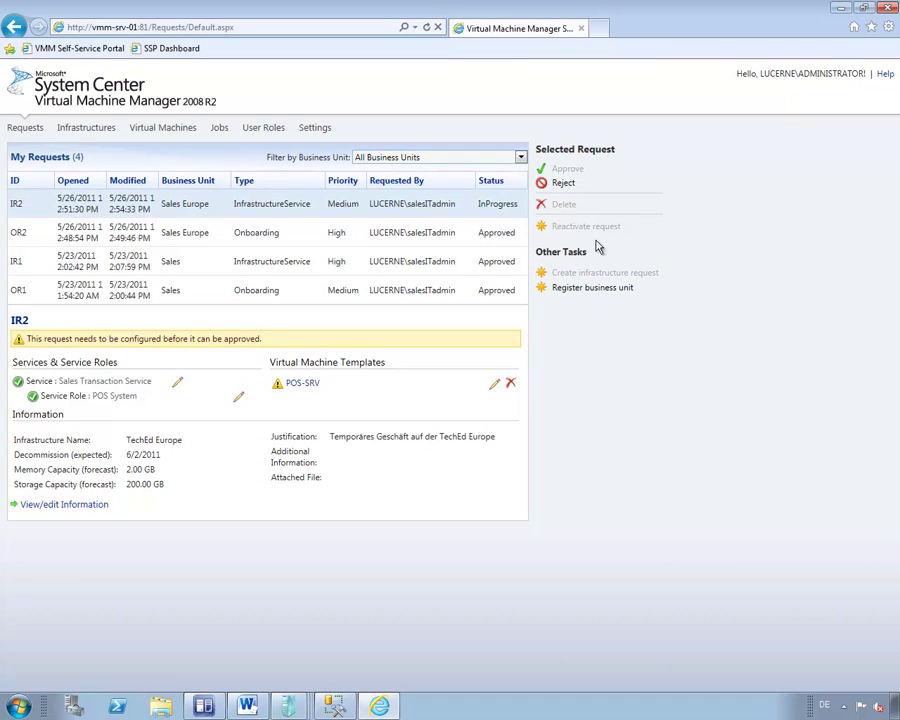
pyautogui.click(305, 385)
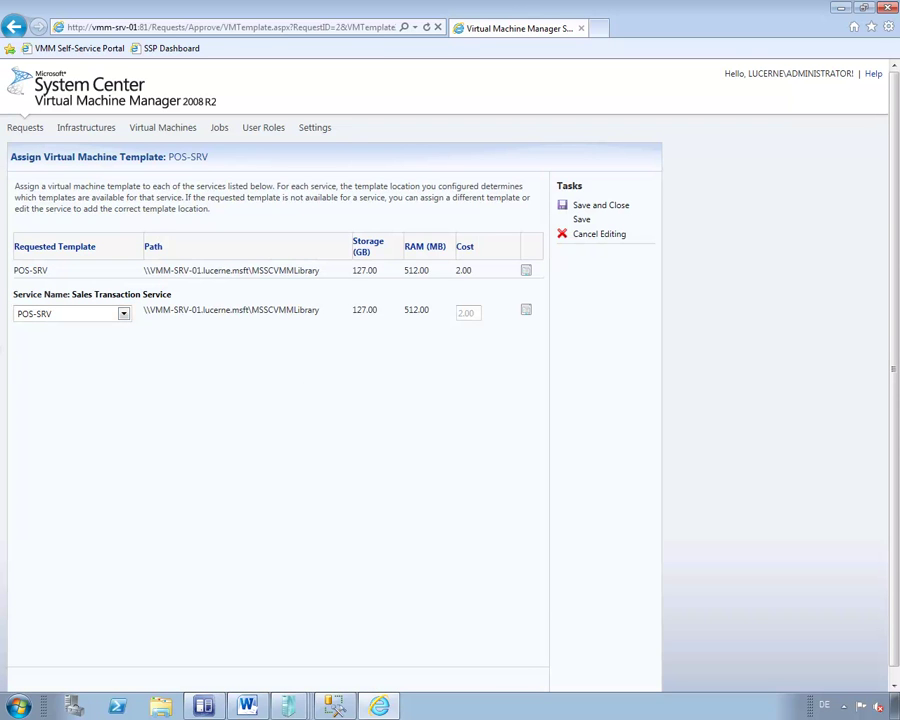
pyautogui.click(85, 322)
# Save the POS-SRV template assignment and approve IR2 with the comment 'OK'.
pyautogui.click(605, 209)
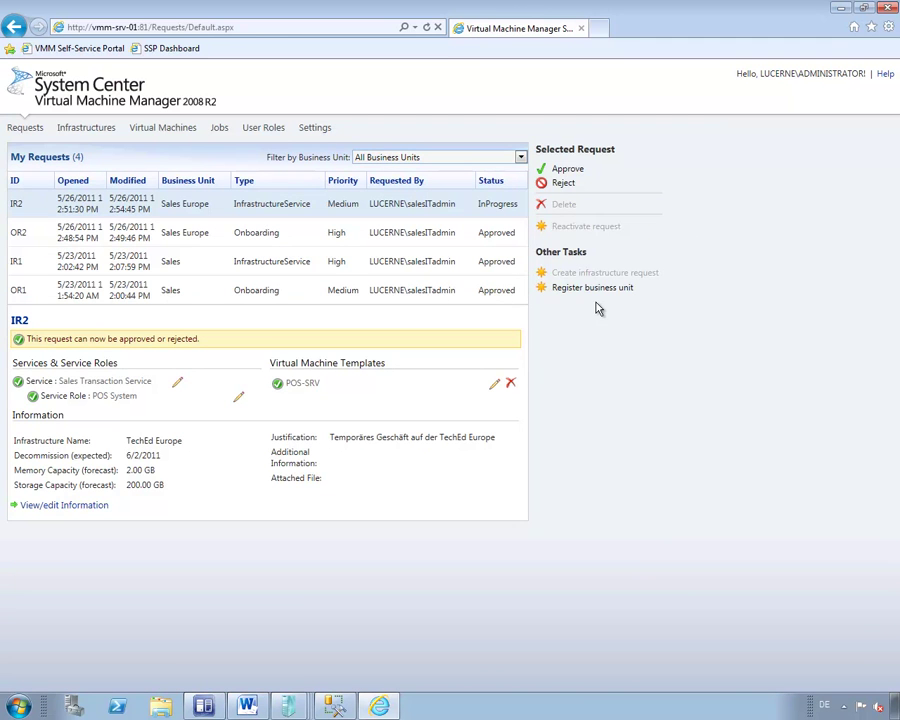
pyautogui.click(566, 172)
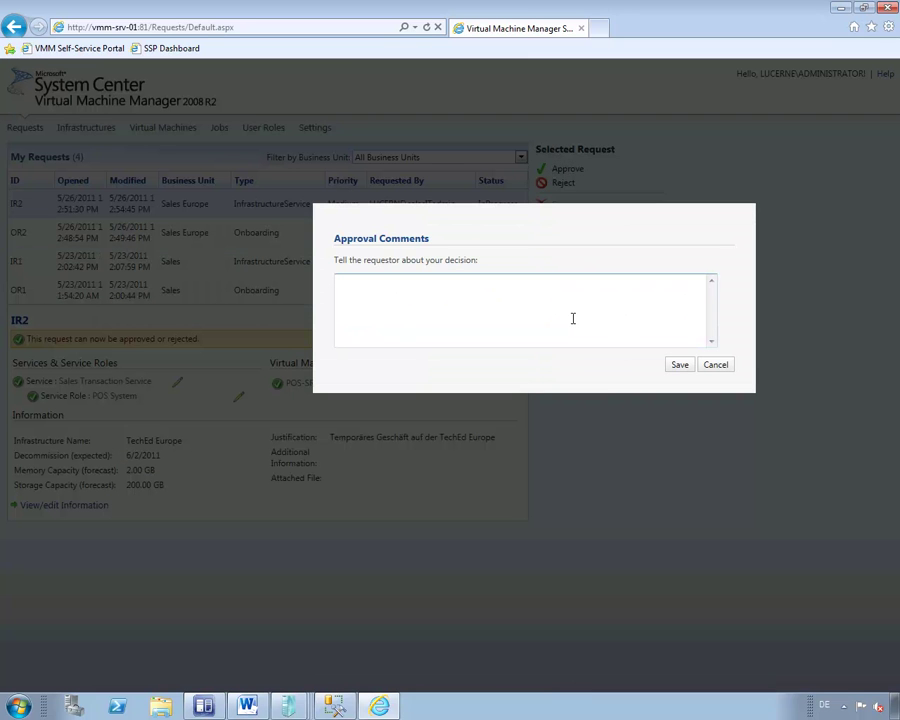
pyautogui.write('OK')
pyautogui.click(670, 367)
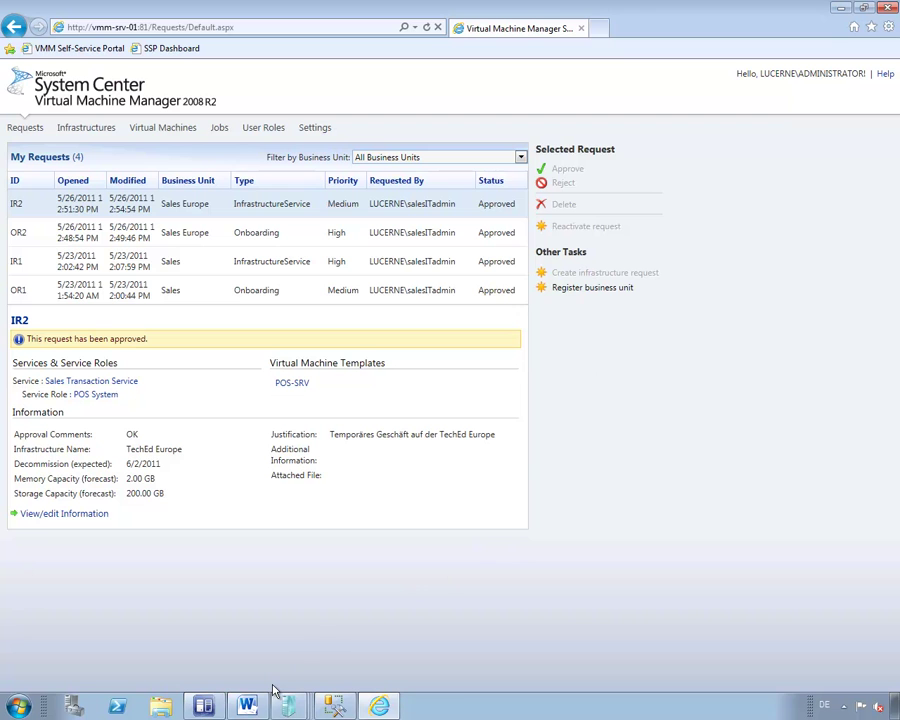
pyautogui.moveTo(287, 708)
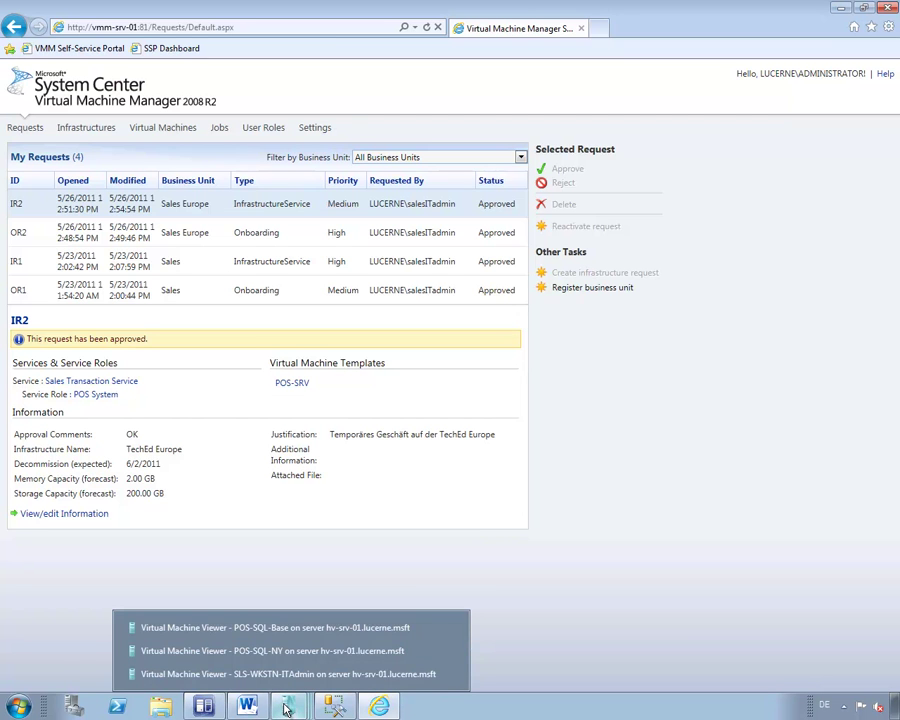
# Connect to SLS-WKSTN-Operator from the VMM console and launch Internet Explorer inside it.
pyautogui.click(208, 686)
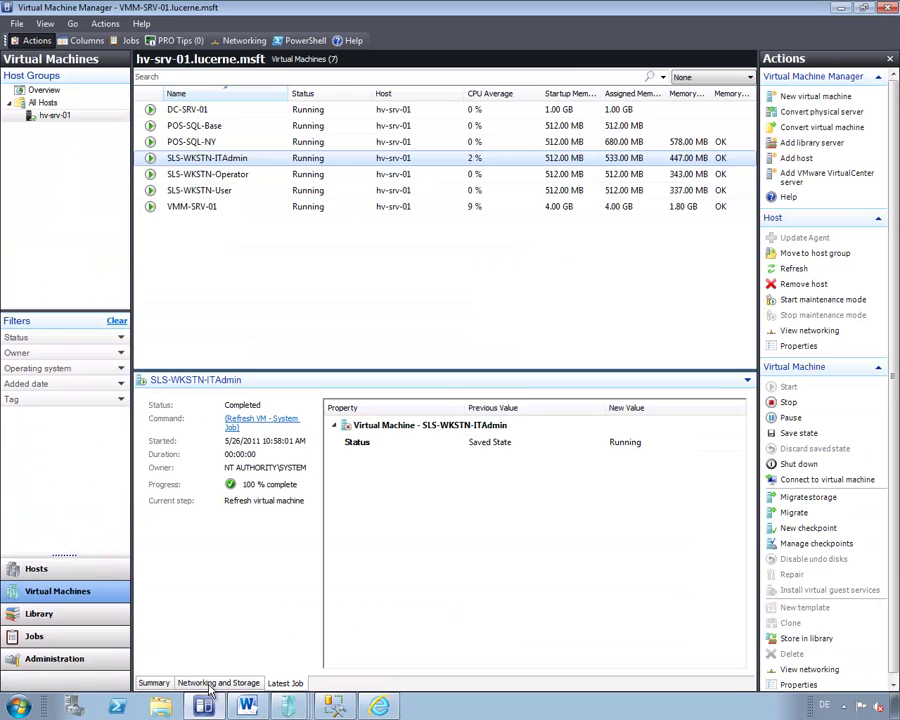
pyautogui.rightClick(220, 178)
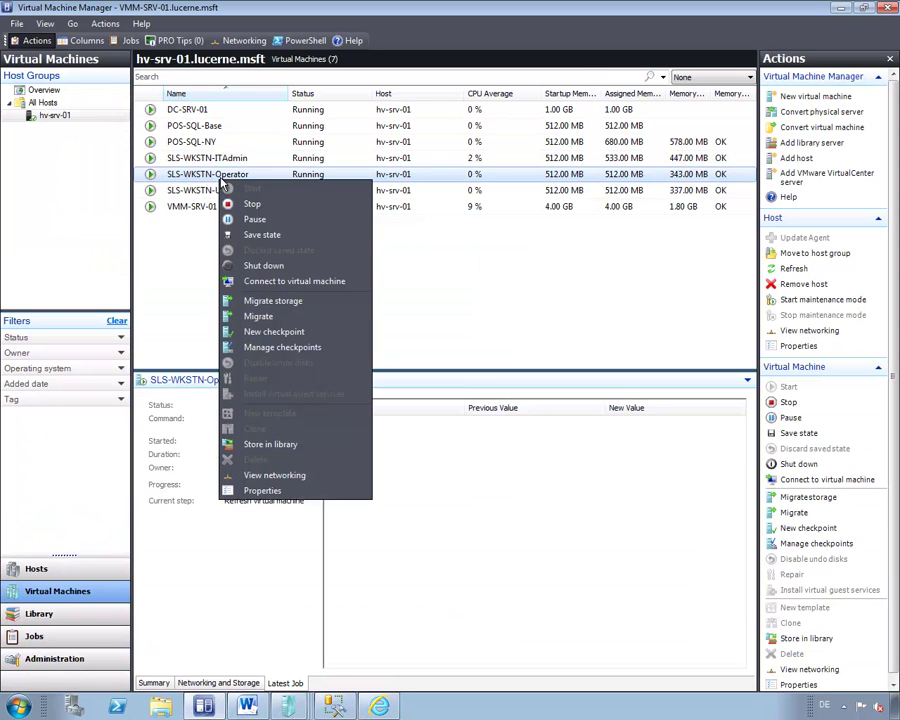
pyautogui.click(290, 281)
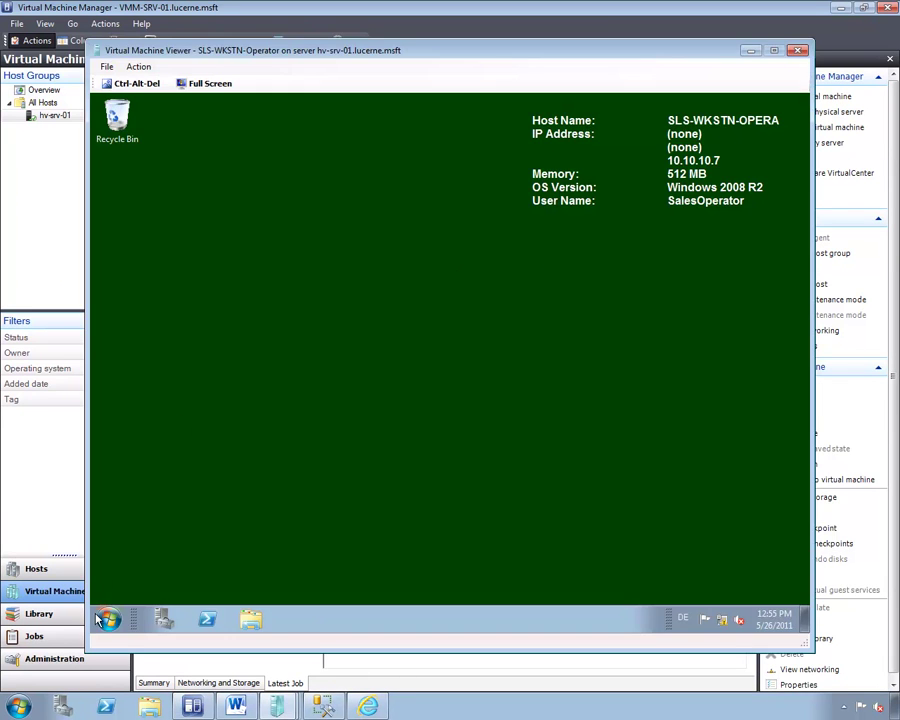
pyautogui.click(108, 619)
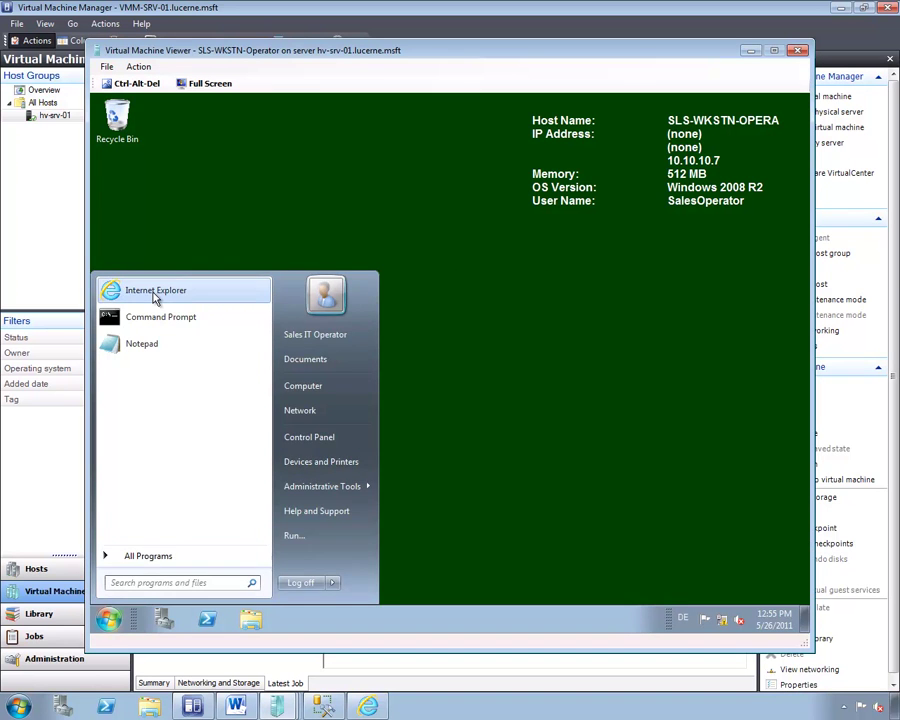
pyautogui.click(150, 291)
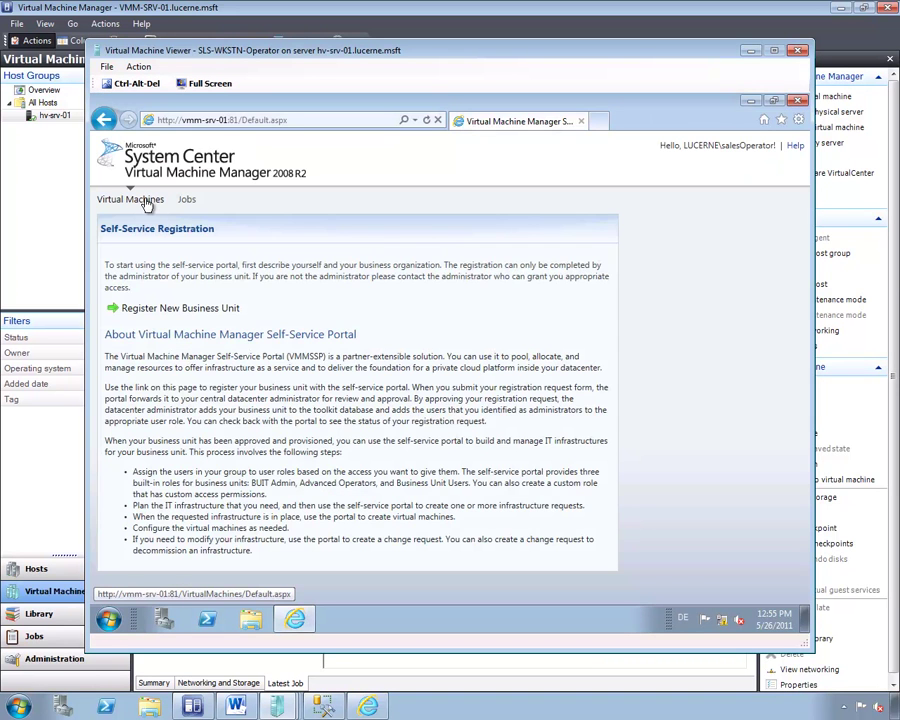
# Start a new virtual machine for Sales Europe, named individually as POS-SQL-TTEurop.
pyautogui.click(145, 200)
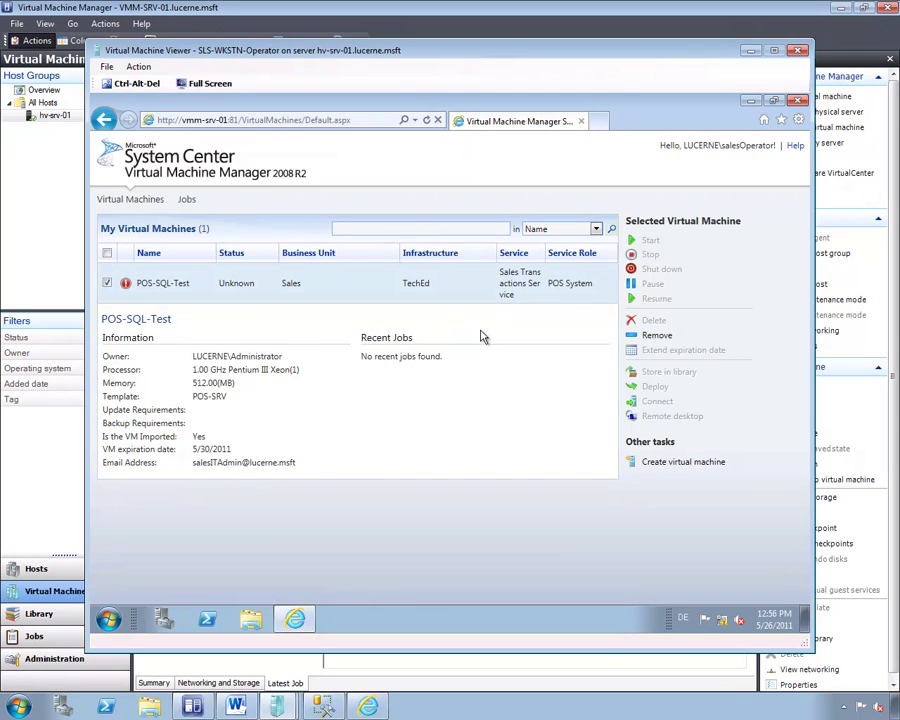
pyautogui.click(670, 463)
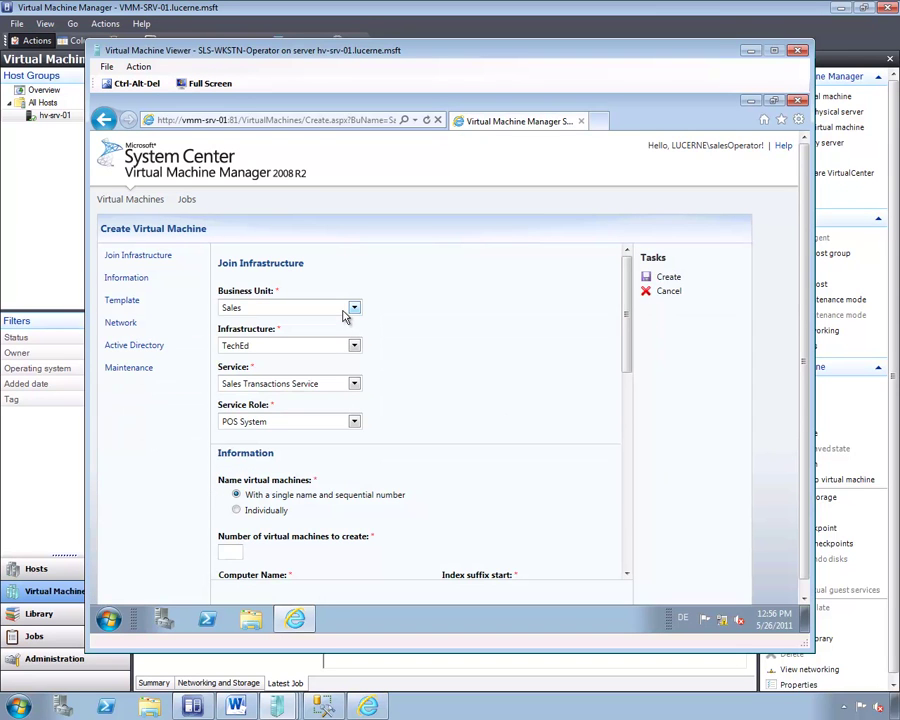
pyautogui.click(352, 308)
pyautogui.click(248, 343)
pyautogui.moveTo(628, 353); pyautogui.dragTo(629, 428)
pyautogui.click(237, 310)
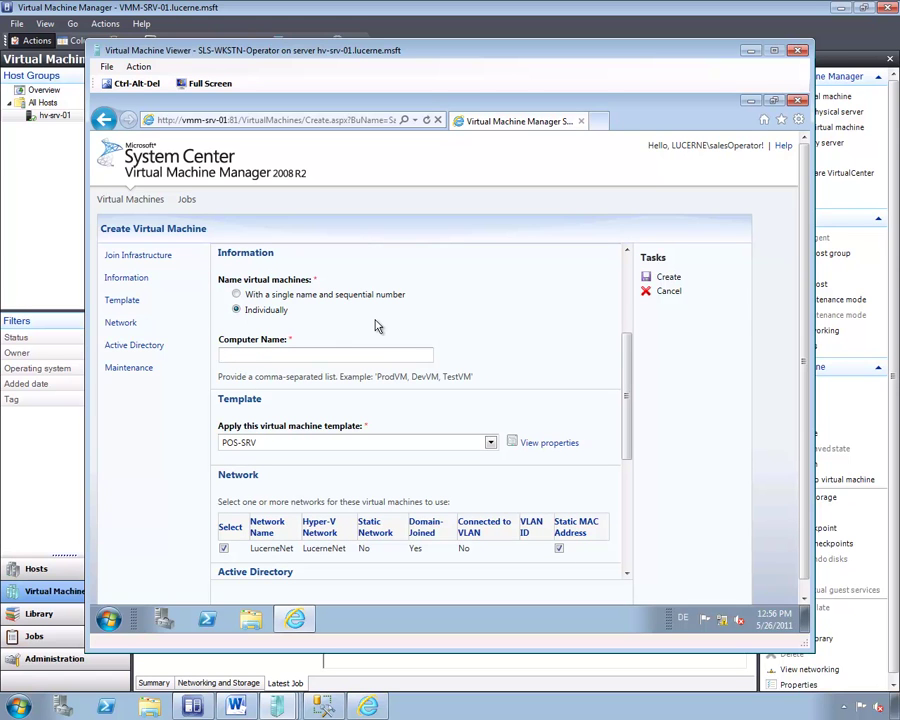
pyautogui.write('POS-SQL-TTEurop')
# Set expiry to 6/2/2011, enter the notification e-mail address, and submit the request.
pyautogui.moveTo(626, 430); pyautogui.dragTo(622, 558)
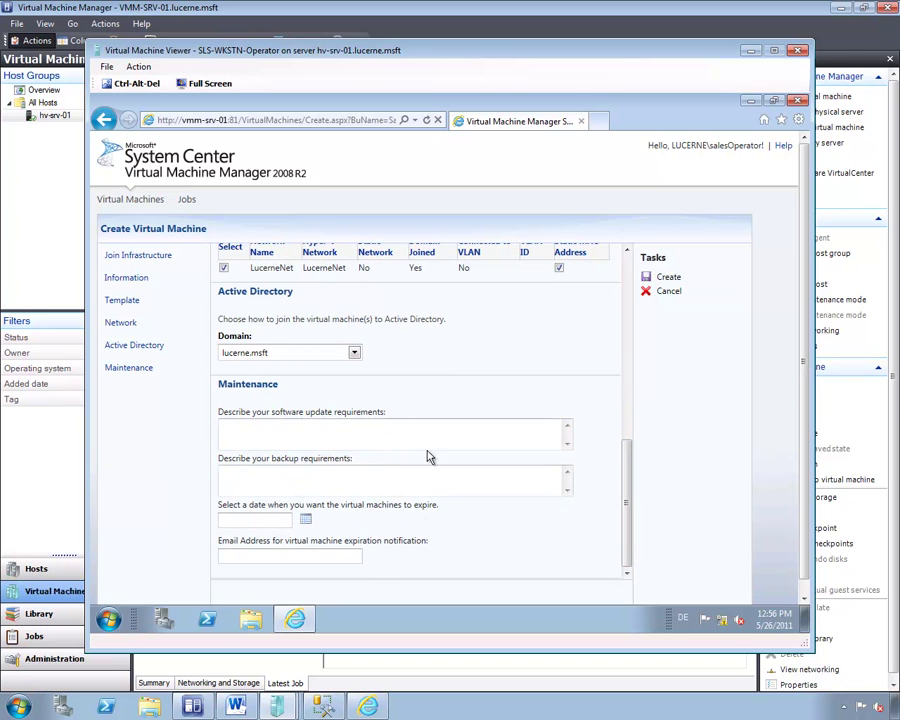
pyautogui.click(306, 518)
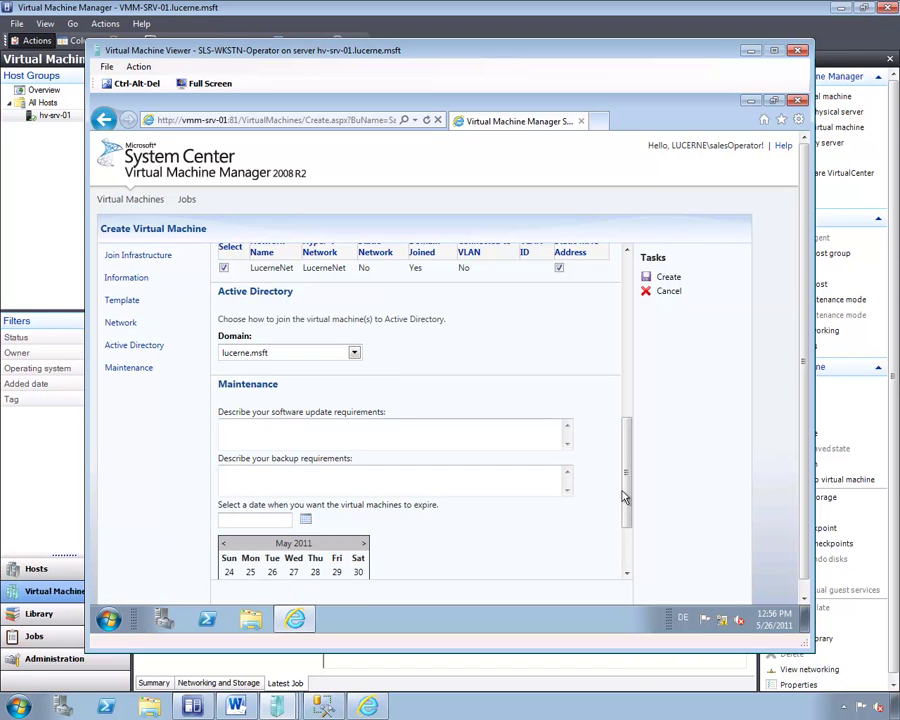
pyautogui.scroll(-3, 625, 566)
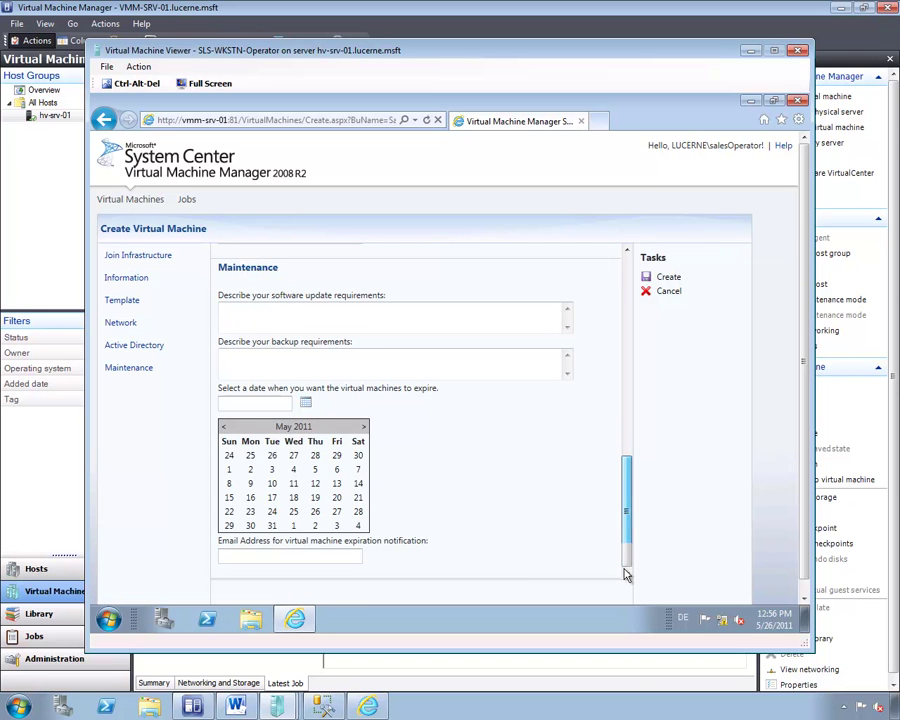
pyautogui.click(362, 429)
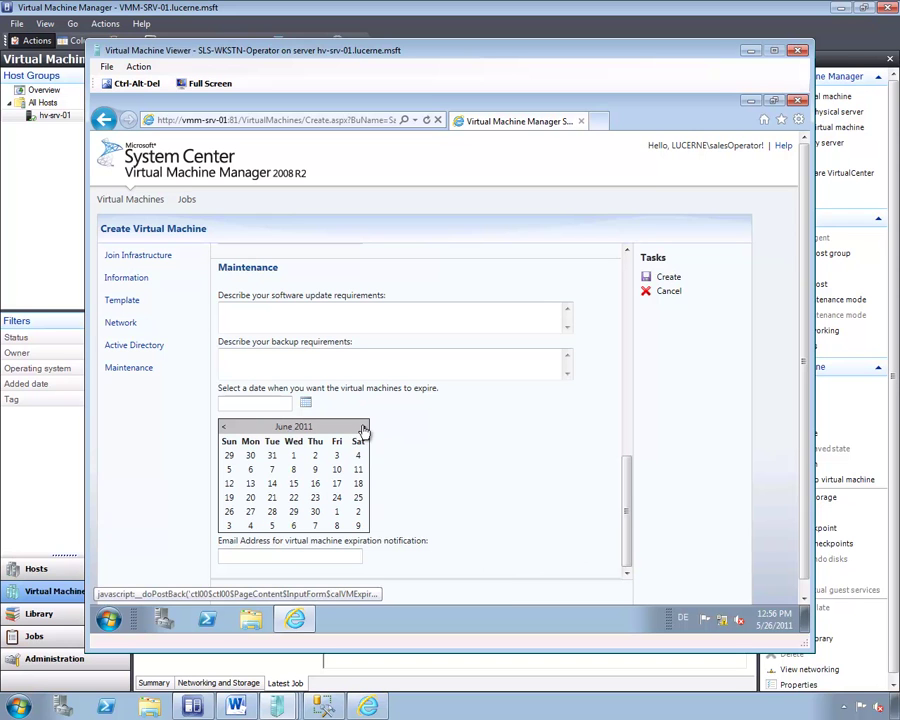
pyautogui.click(316, 459)
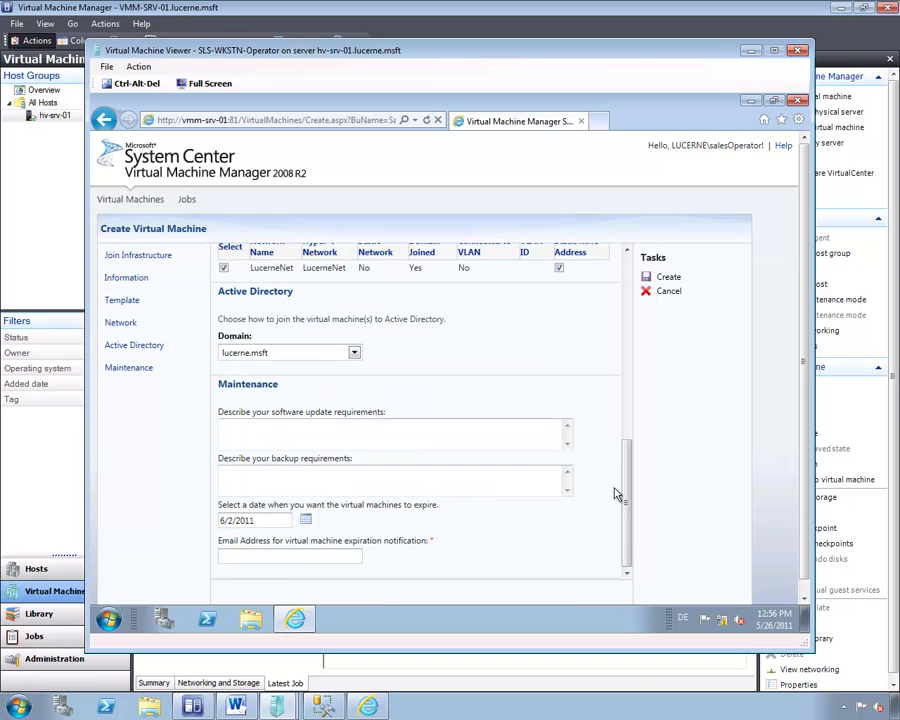
pyautogui.click(668, 277)
pyautogui.click(291, 557)
pyautogui.write('salesOperator@lucerne.msft')
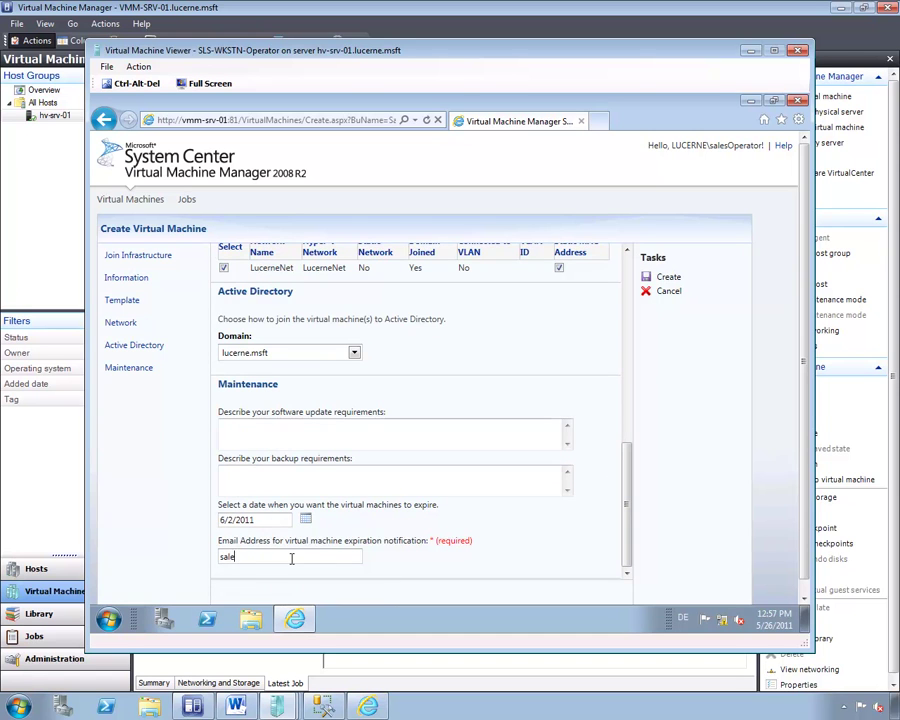
pyautogui.click(670, 277)
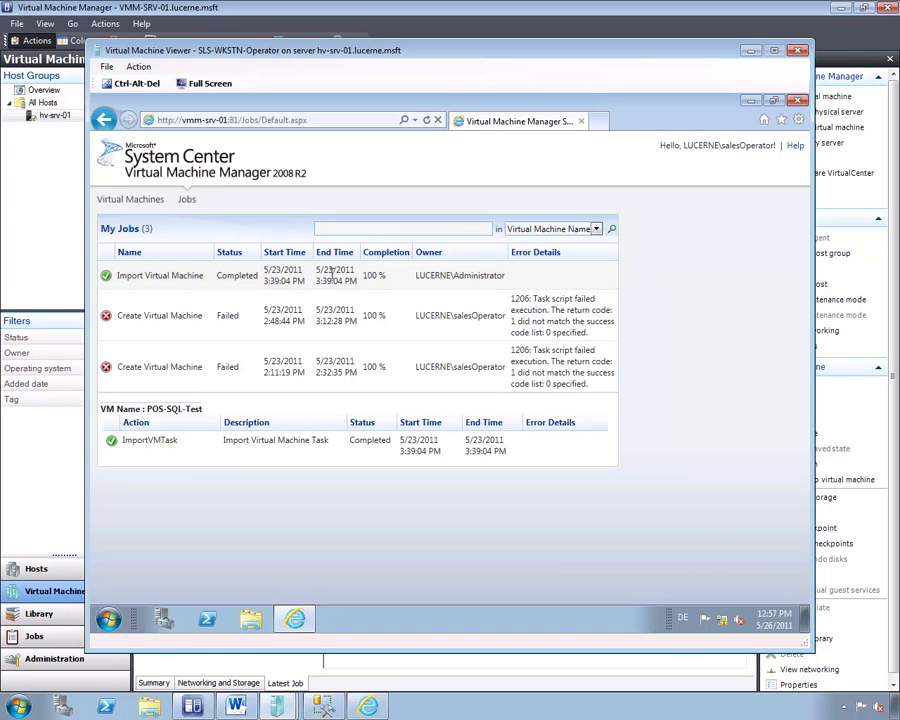
# Check the new Create Virtual Machine job in My Jobs, then minimize the VM viewer.
pyautogui.click(244, 279)
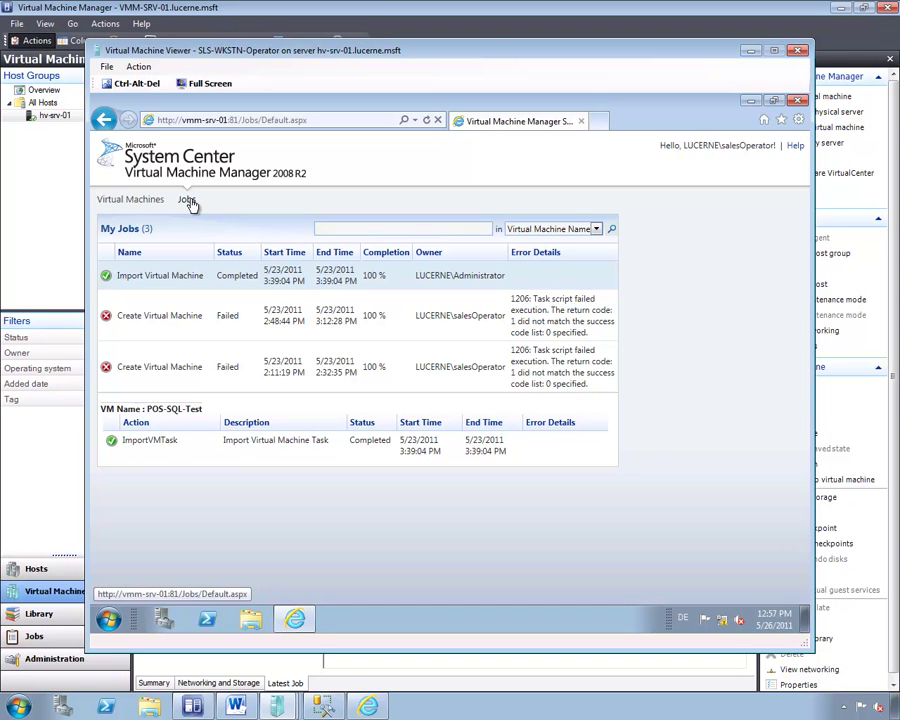
pyautogui.click(189, 201)
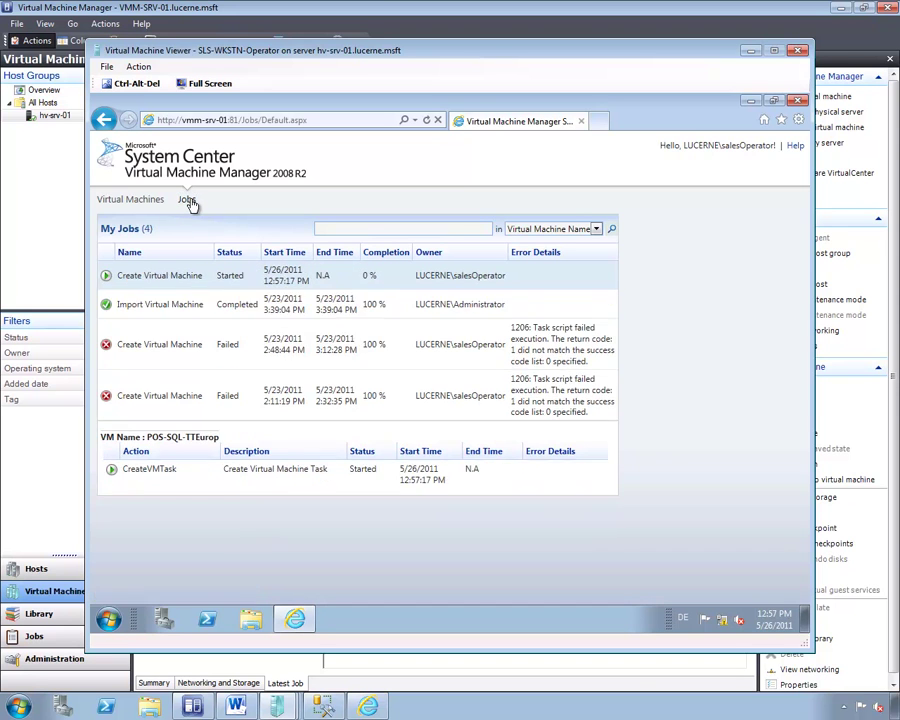
pyautogui.click(388, 280)
pyautogui.click(190, 707)
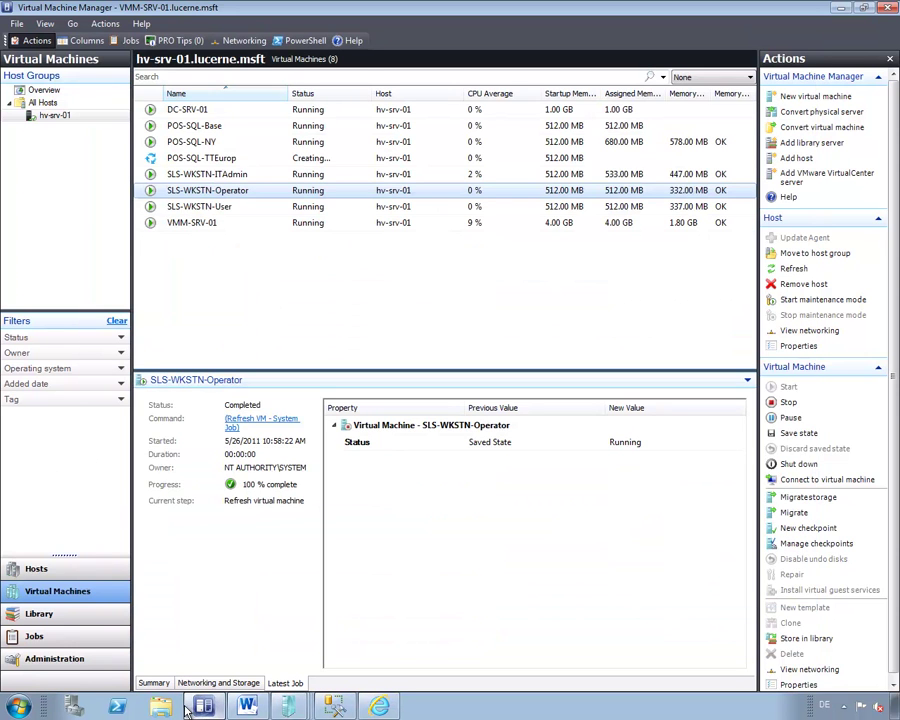
# Select POS-SQL-TTEurop and watch its Latest Job details until the status shows Running.
pyautogui.click(297, 328)
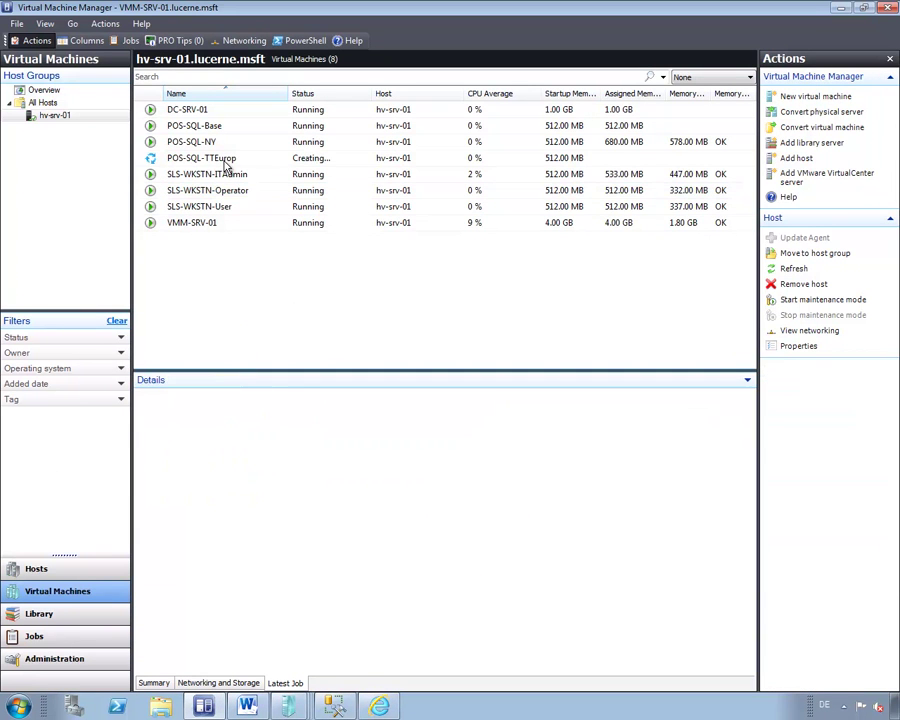
pyautogui.click(225, 160)
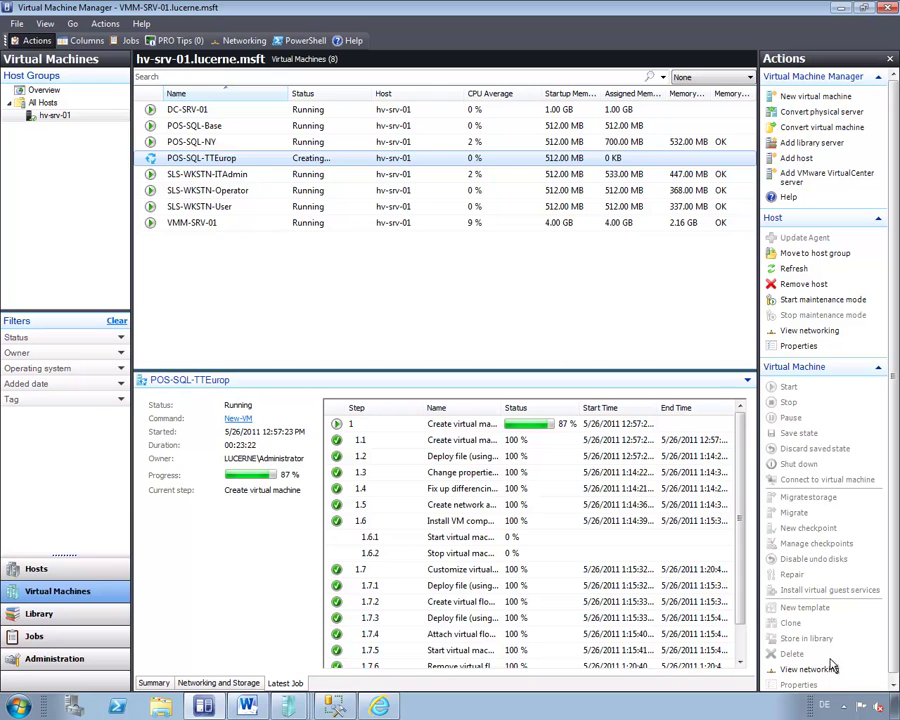
pyautogui.click(742, 658)
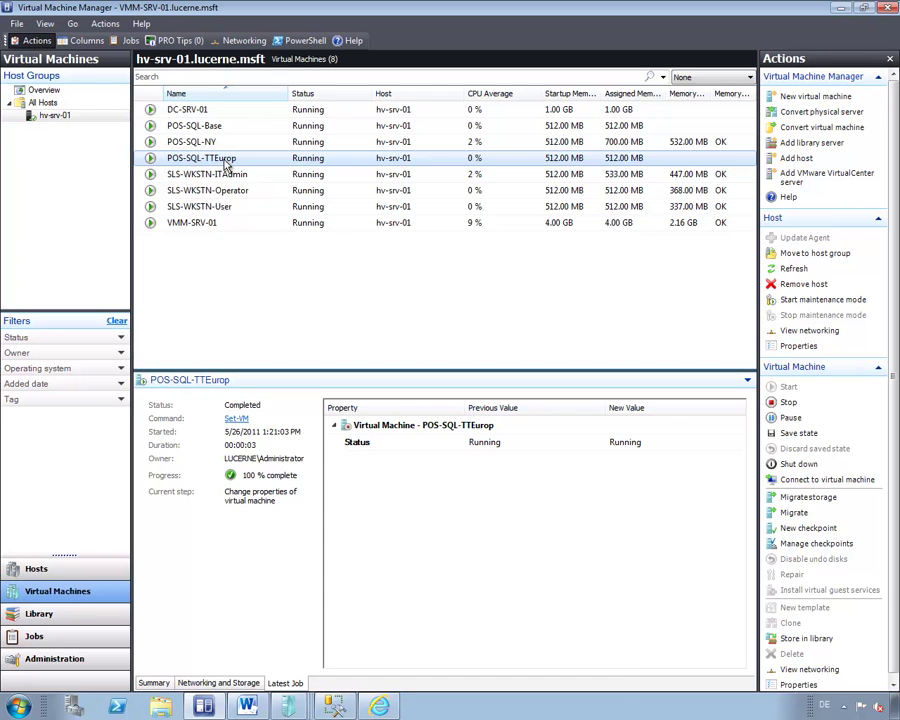
# Open a console on POS-SQL-TTEurop and log on with the sales user account name and password.
pyautogui.rightClick(226, 164)
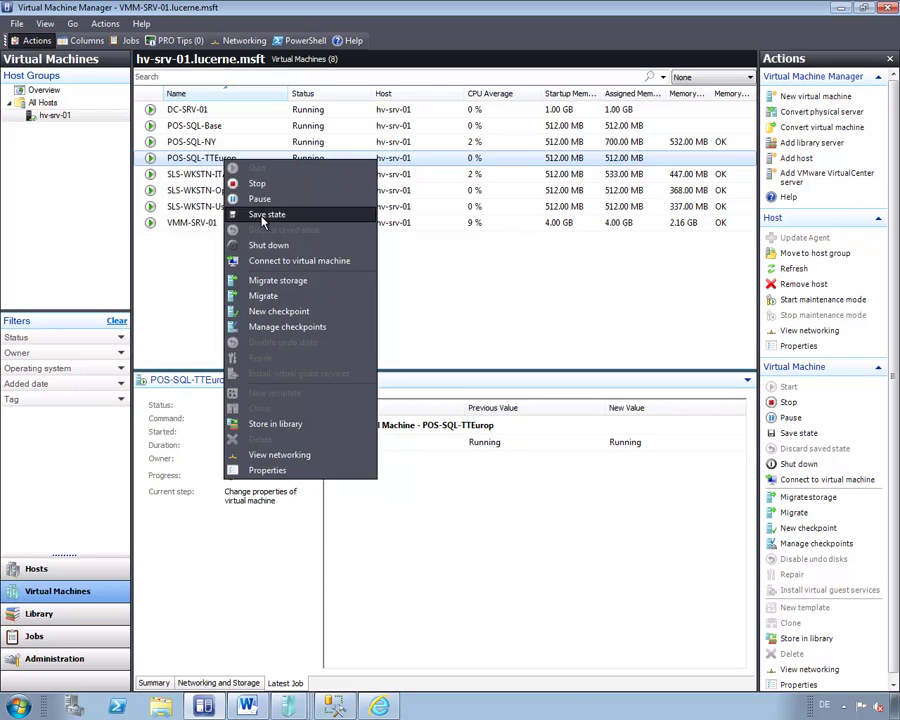
pyautogui.click(272, 259)
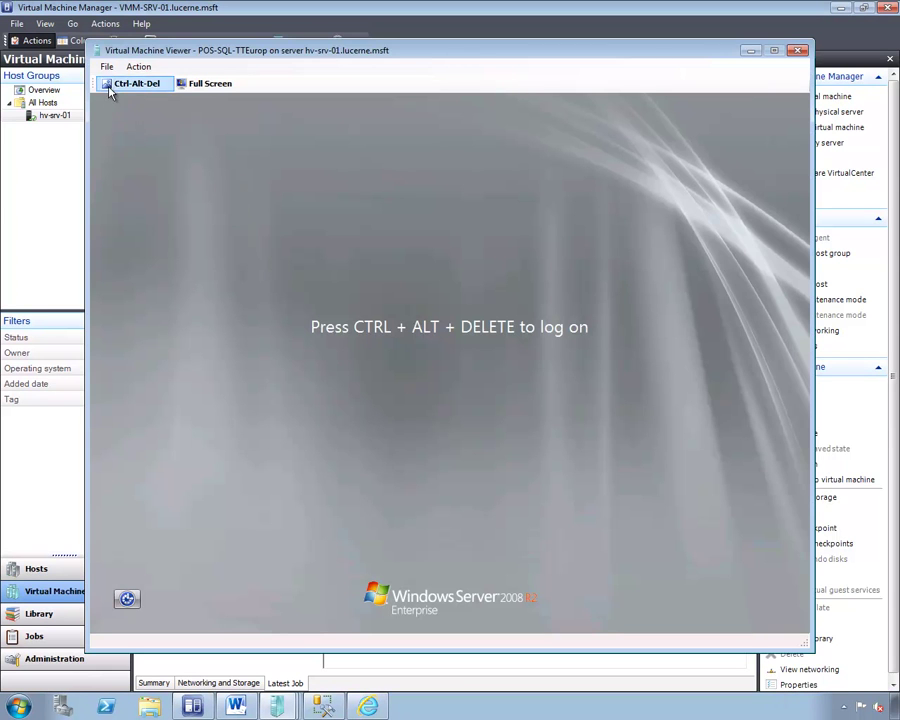
pyautogui.click(112, 85)
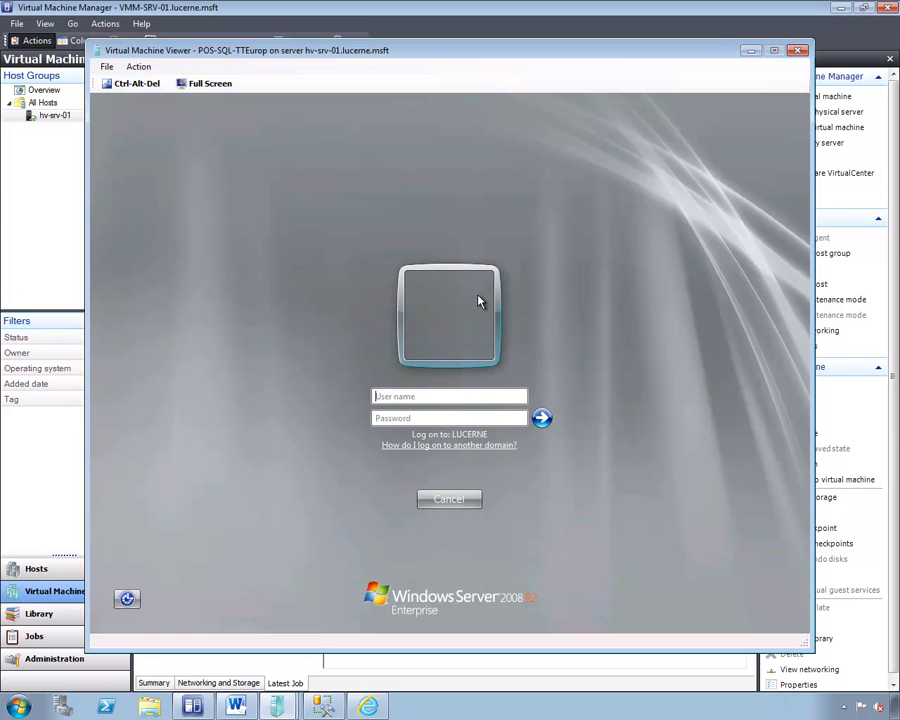
pyautogui.write('SalesUser')
pyautogui.press('Tab')
pyautogui.write('Pa$$w0rd')
pyautogui.press('Return')
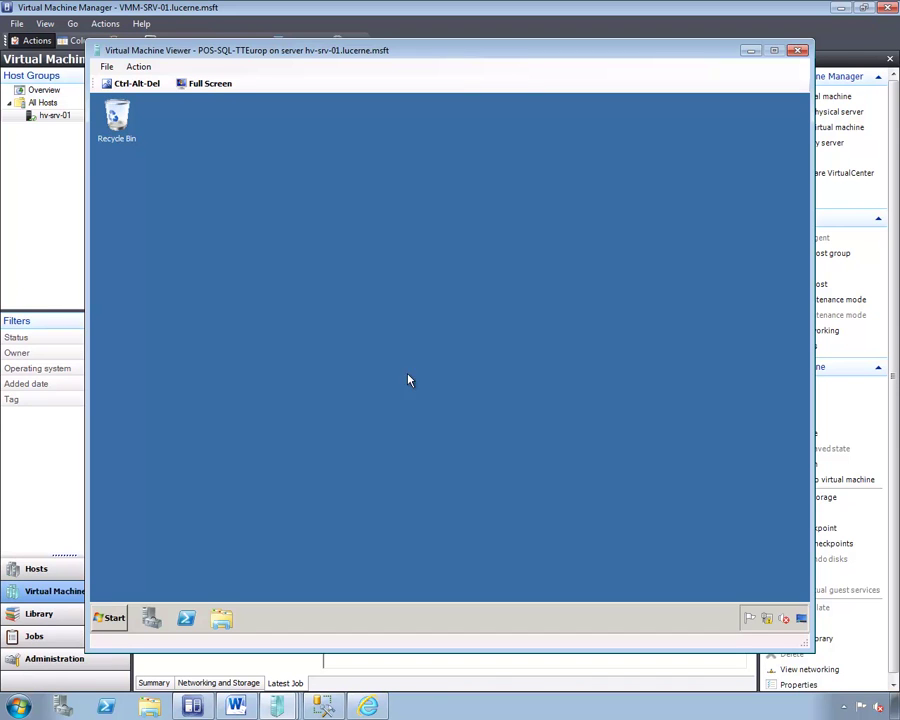
# Open localhost/lucernepos/ in Internet Explorer inside the VM.
pyautogui.click(103, 620)
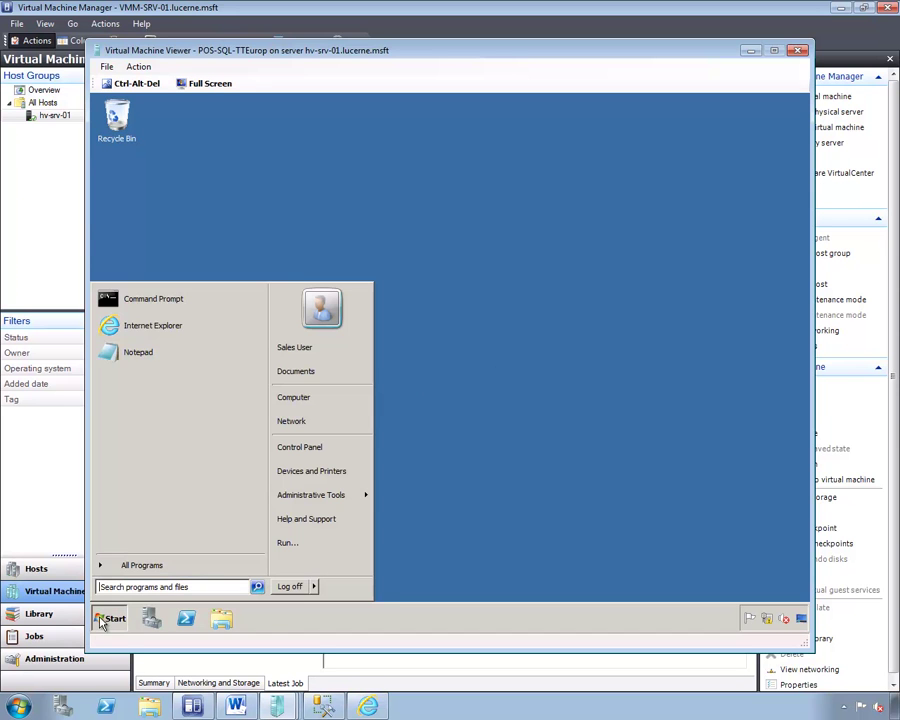
pyautogui.click(201, 325)
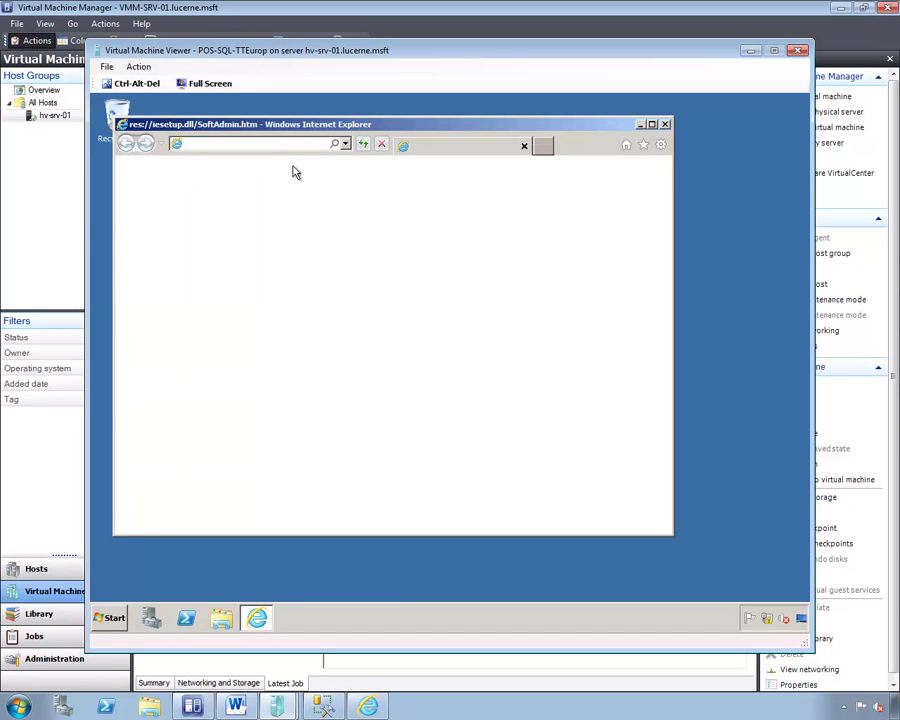
pyautogui.click(281, 146)
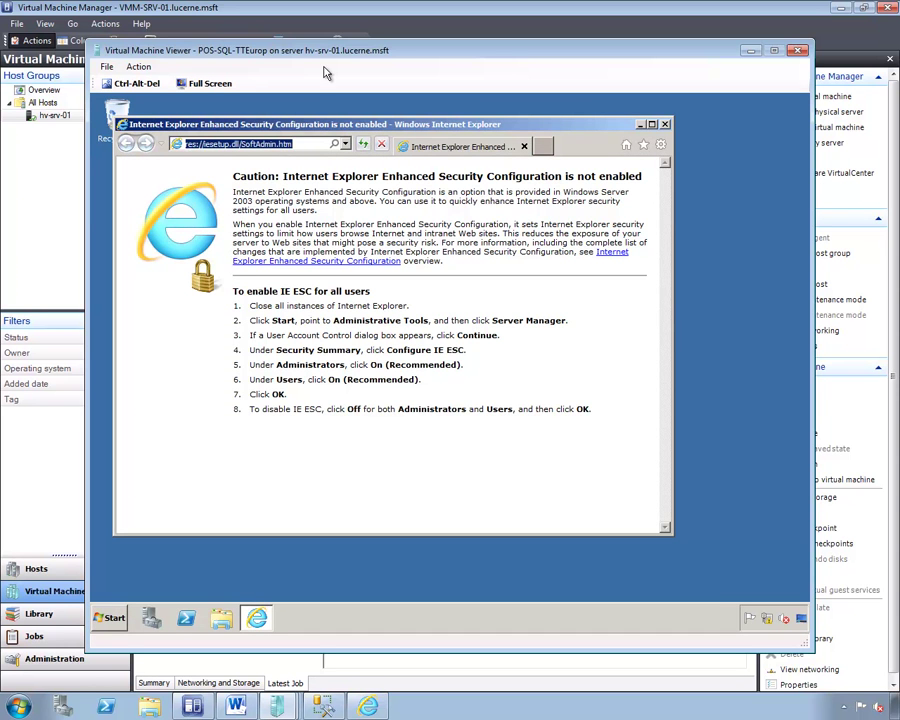
pyautogui.write('localhost/lucernepos/')
pyautogui.press('Return')
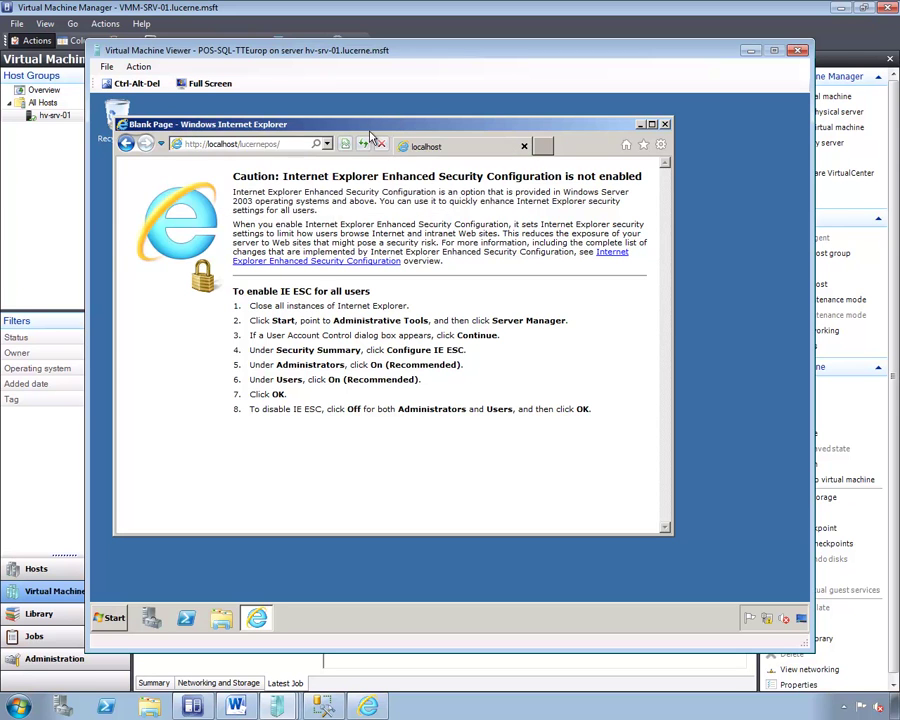
# Look up product code 1111 in the Lucerne Point of Sale page.
pyautogui.click(366, 271)
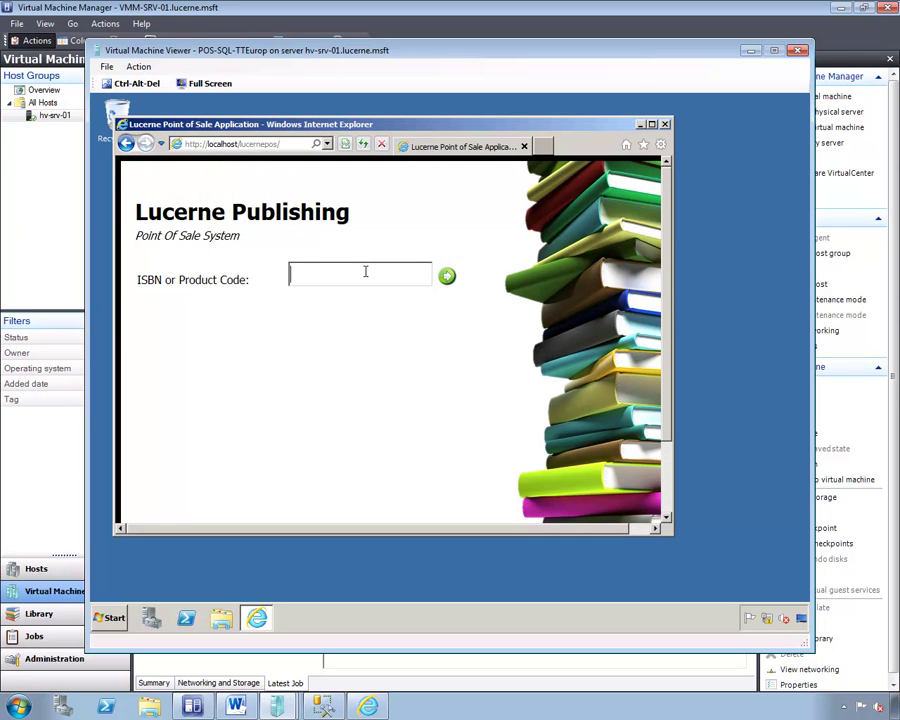
pyautogui.write('1111')
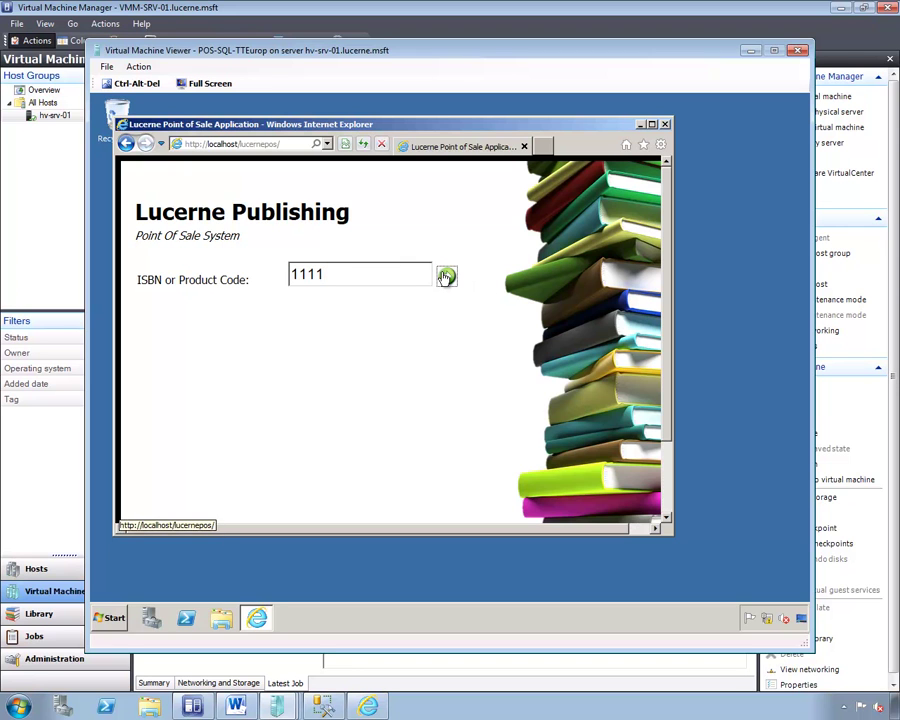
pyautogui.click(446, 277)
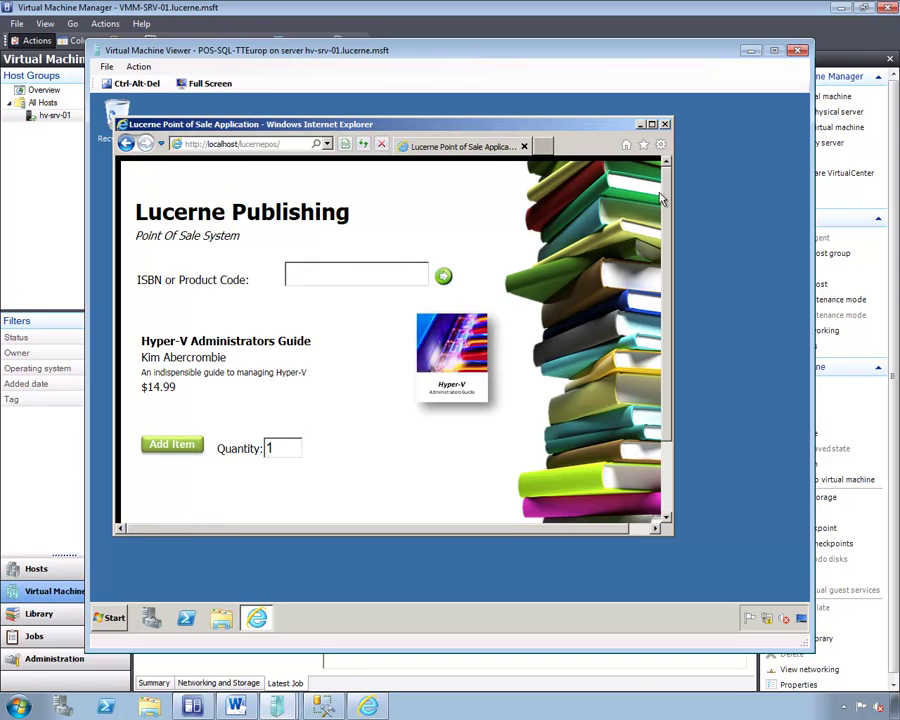